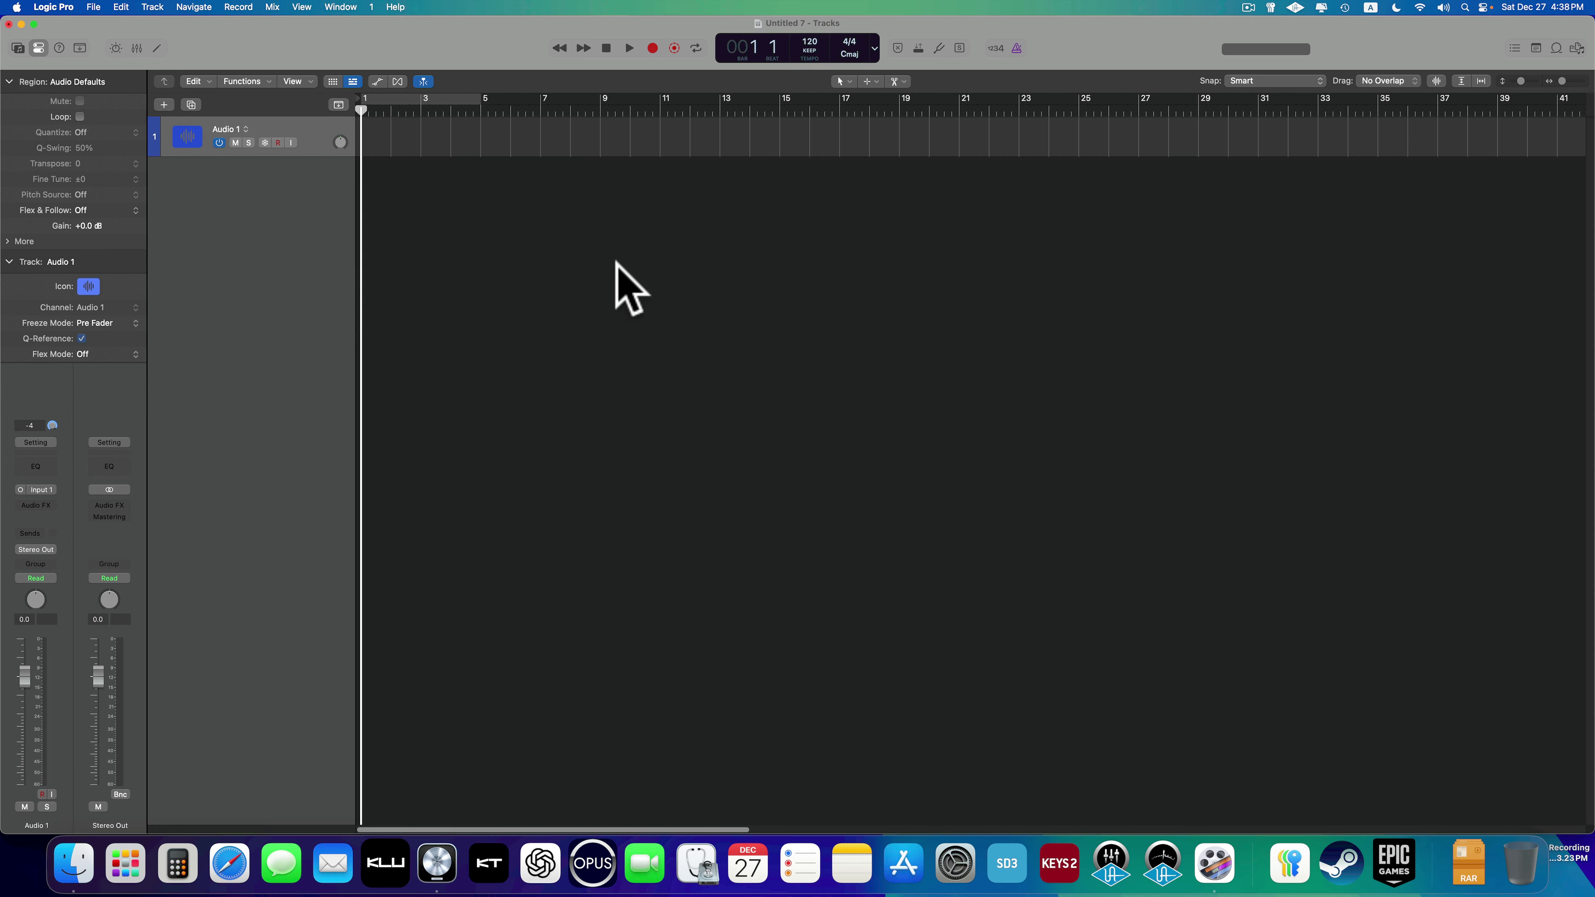
- Open the loop browser and place the 12-8 Acoustic Strum 01 loop on the audio track at bar 1 and bar 7
click(1556, 48)
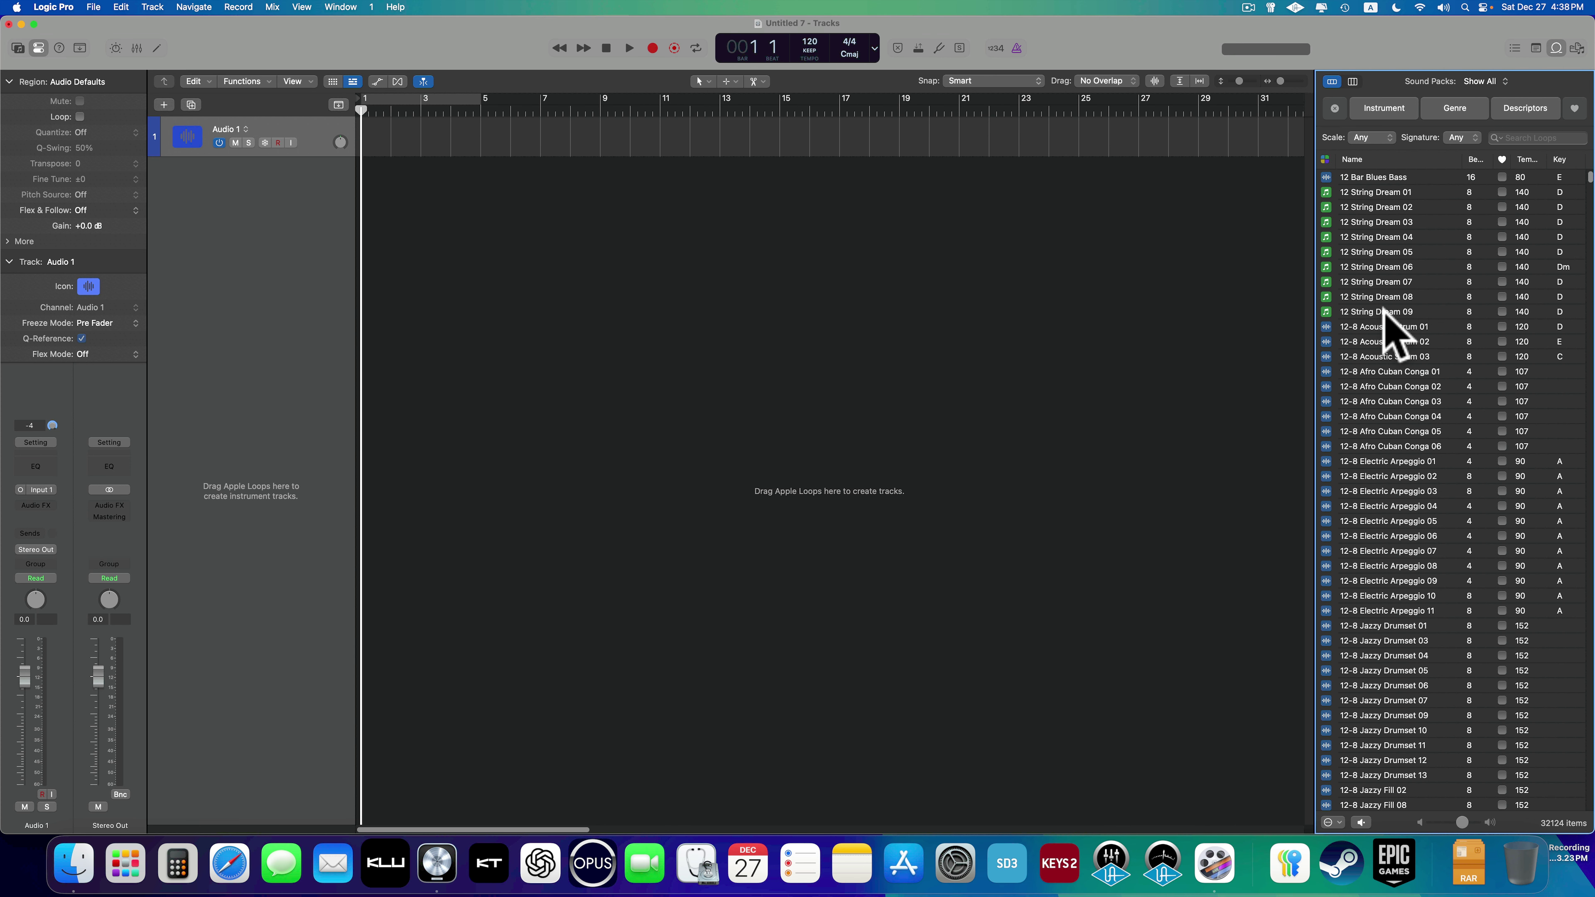
drag(1381, 327, 357, 149)
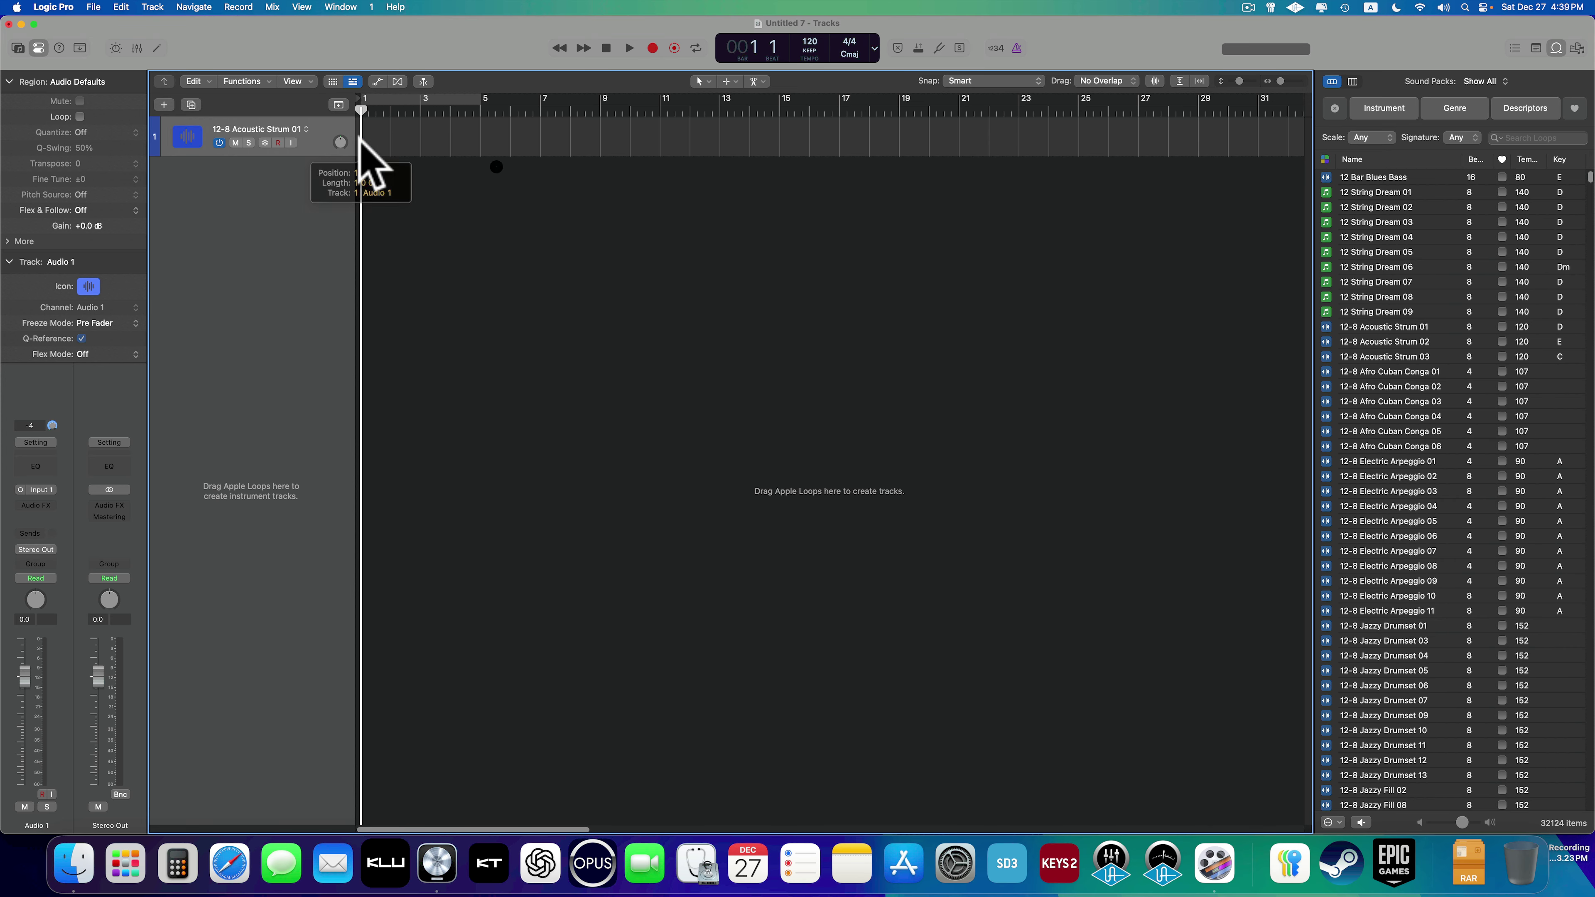
click(419, 249)
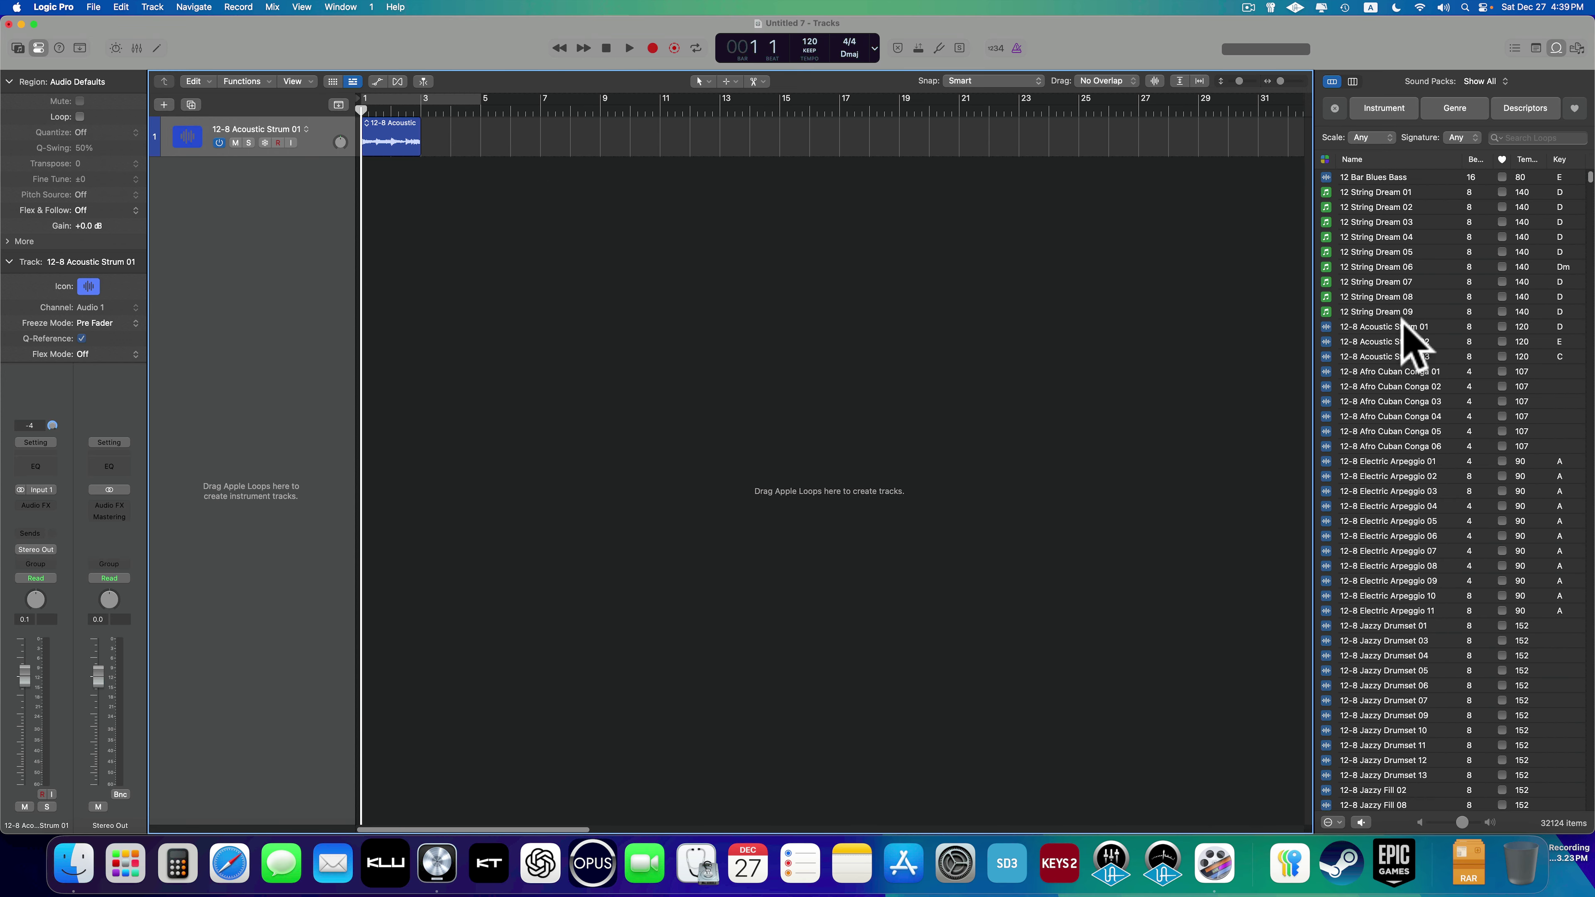
drag(1421, 333, 552, 129)
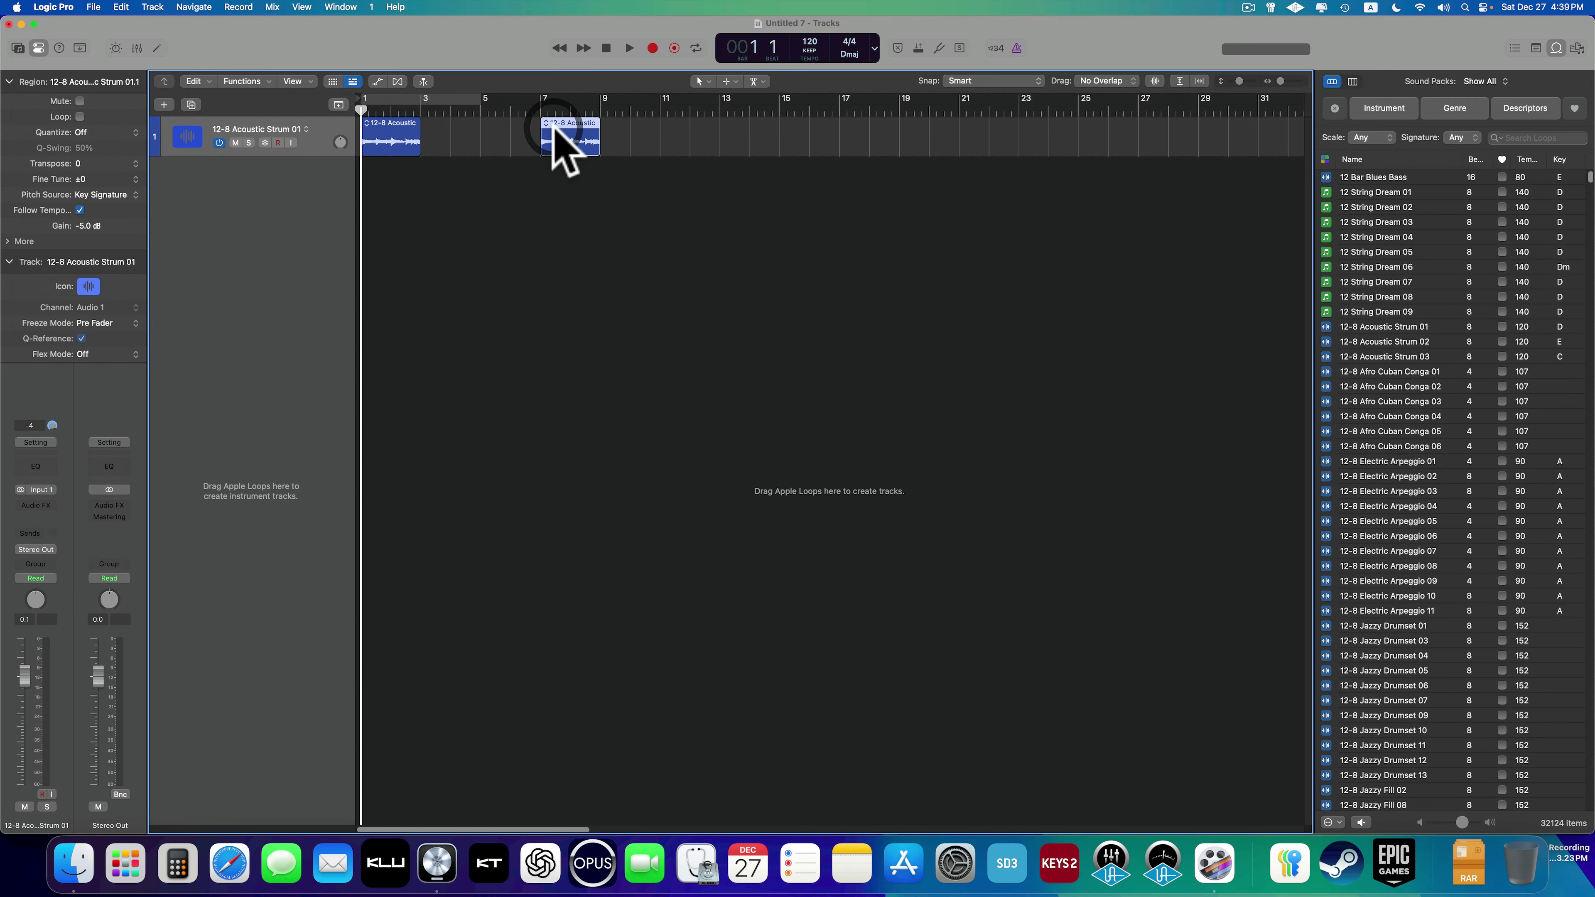
click(547, 197)
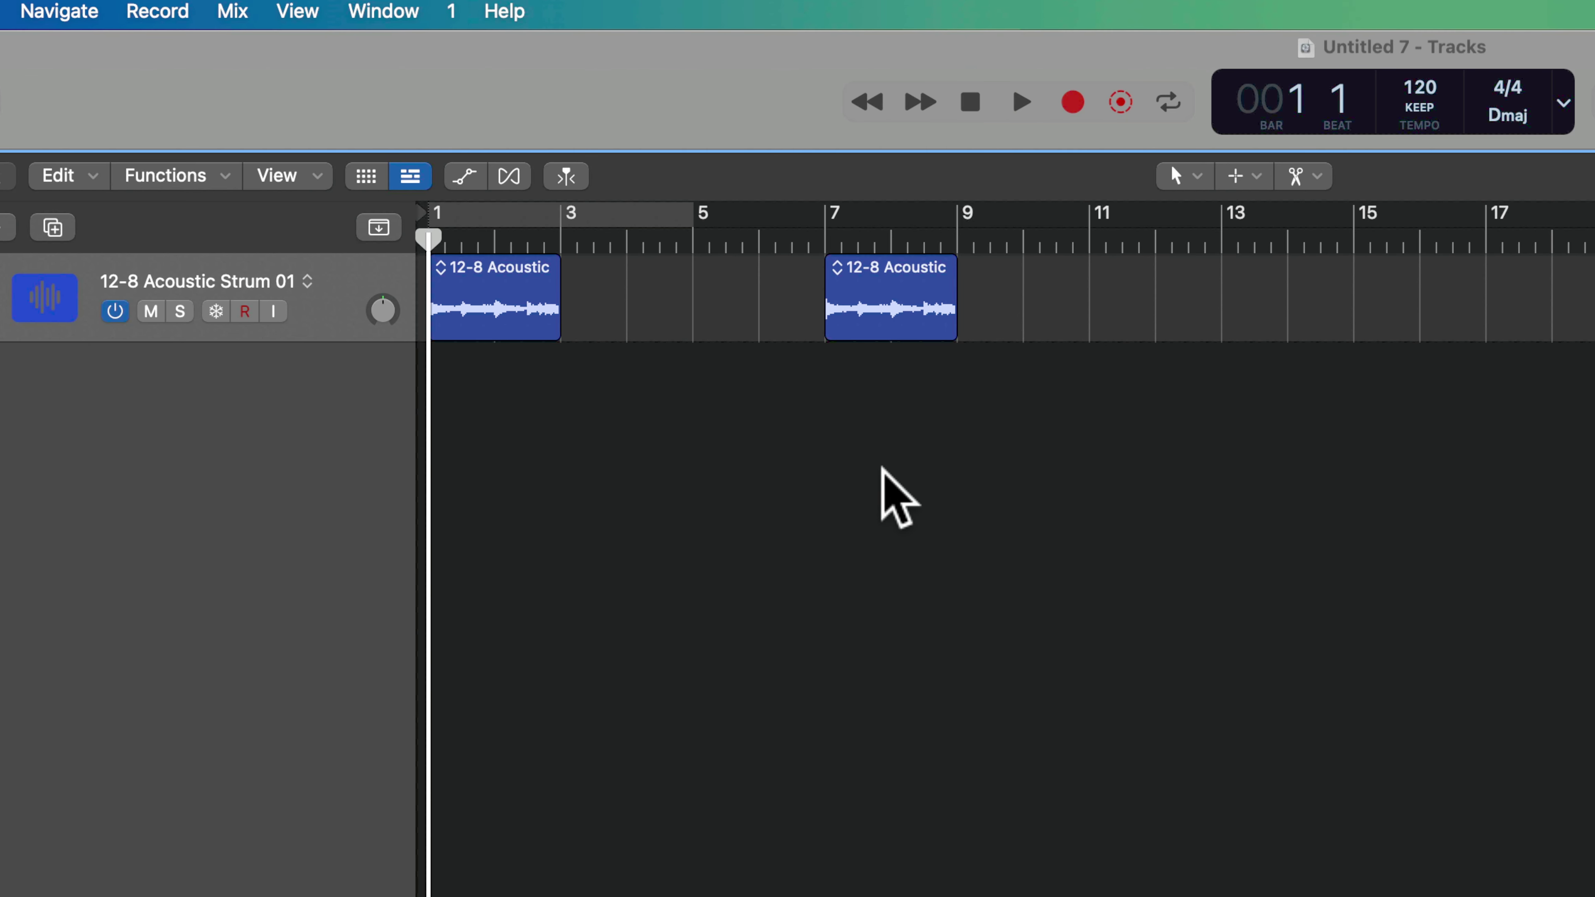
click(511, 296)
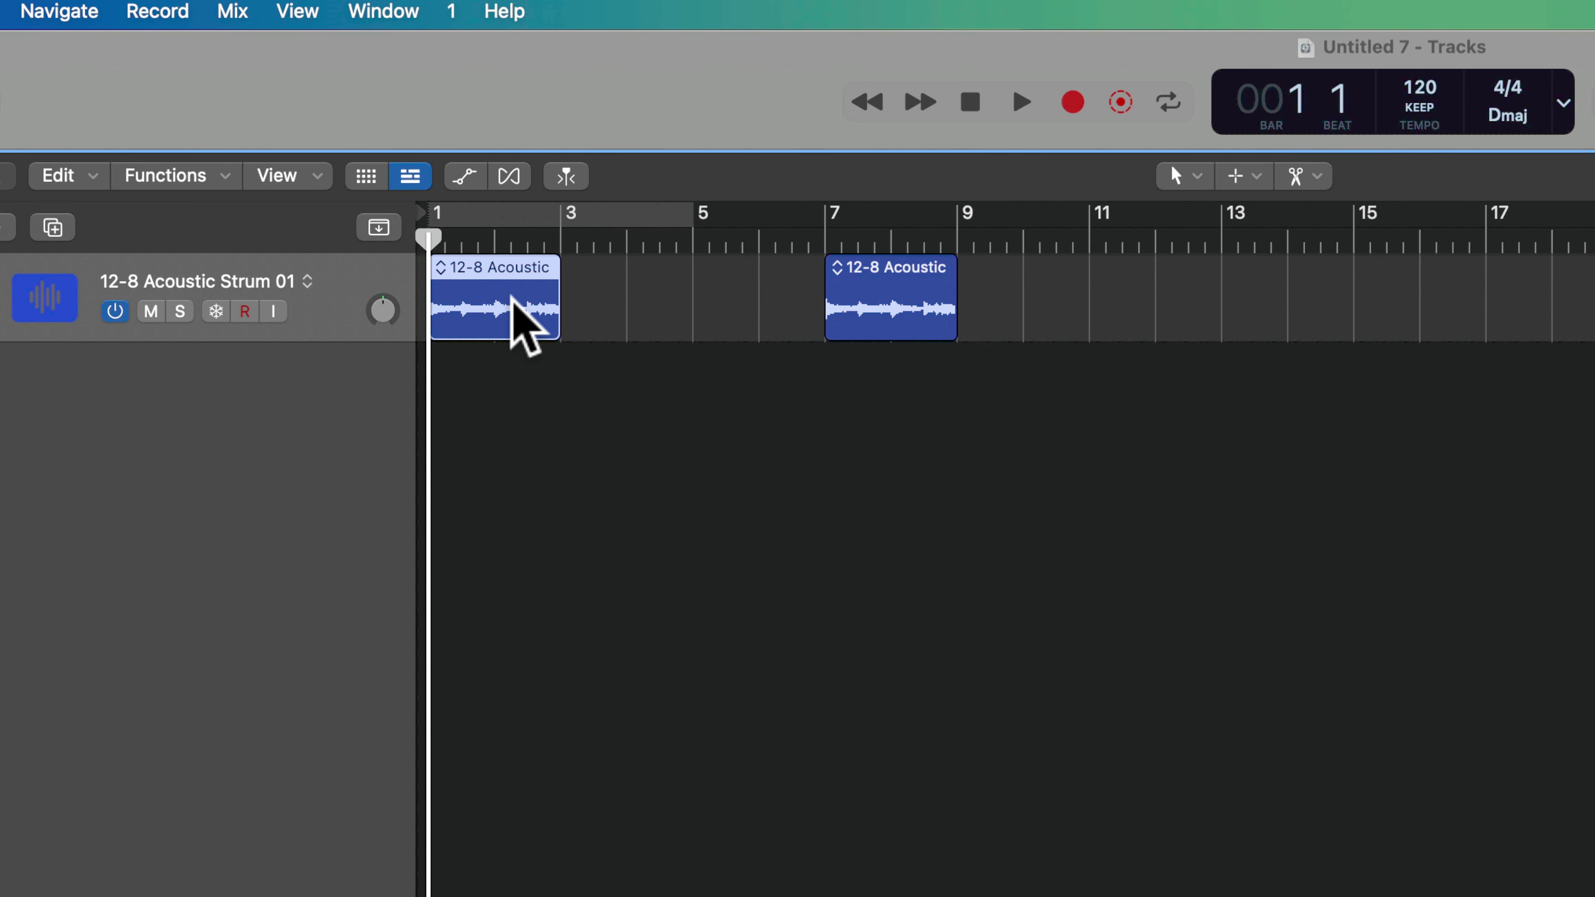
click(878, 294)
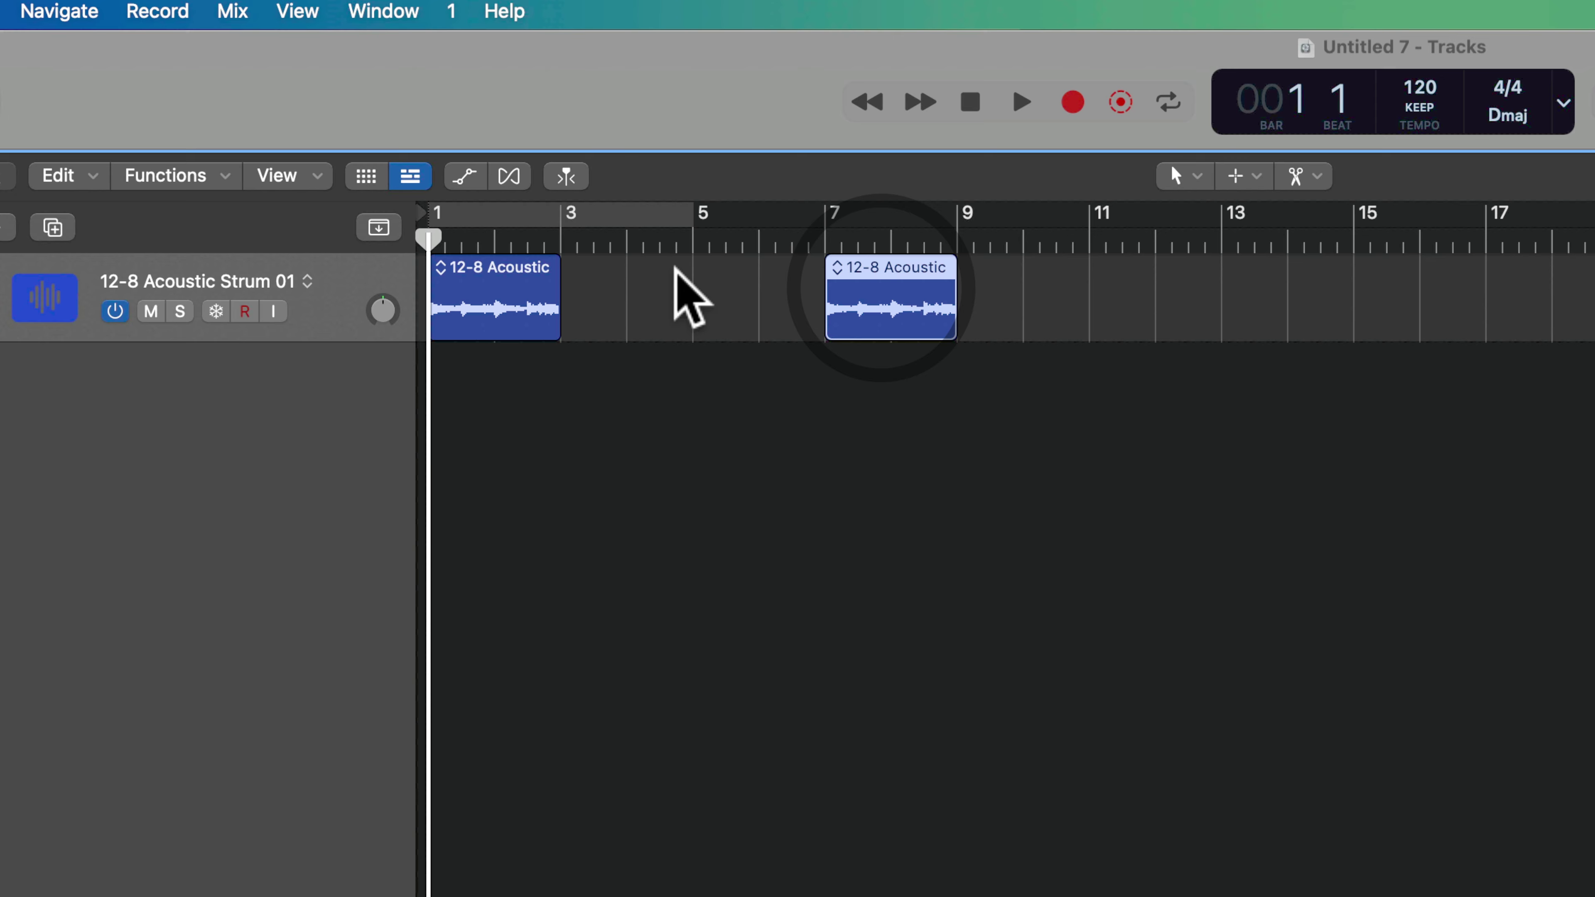
click(518, 281)
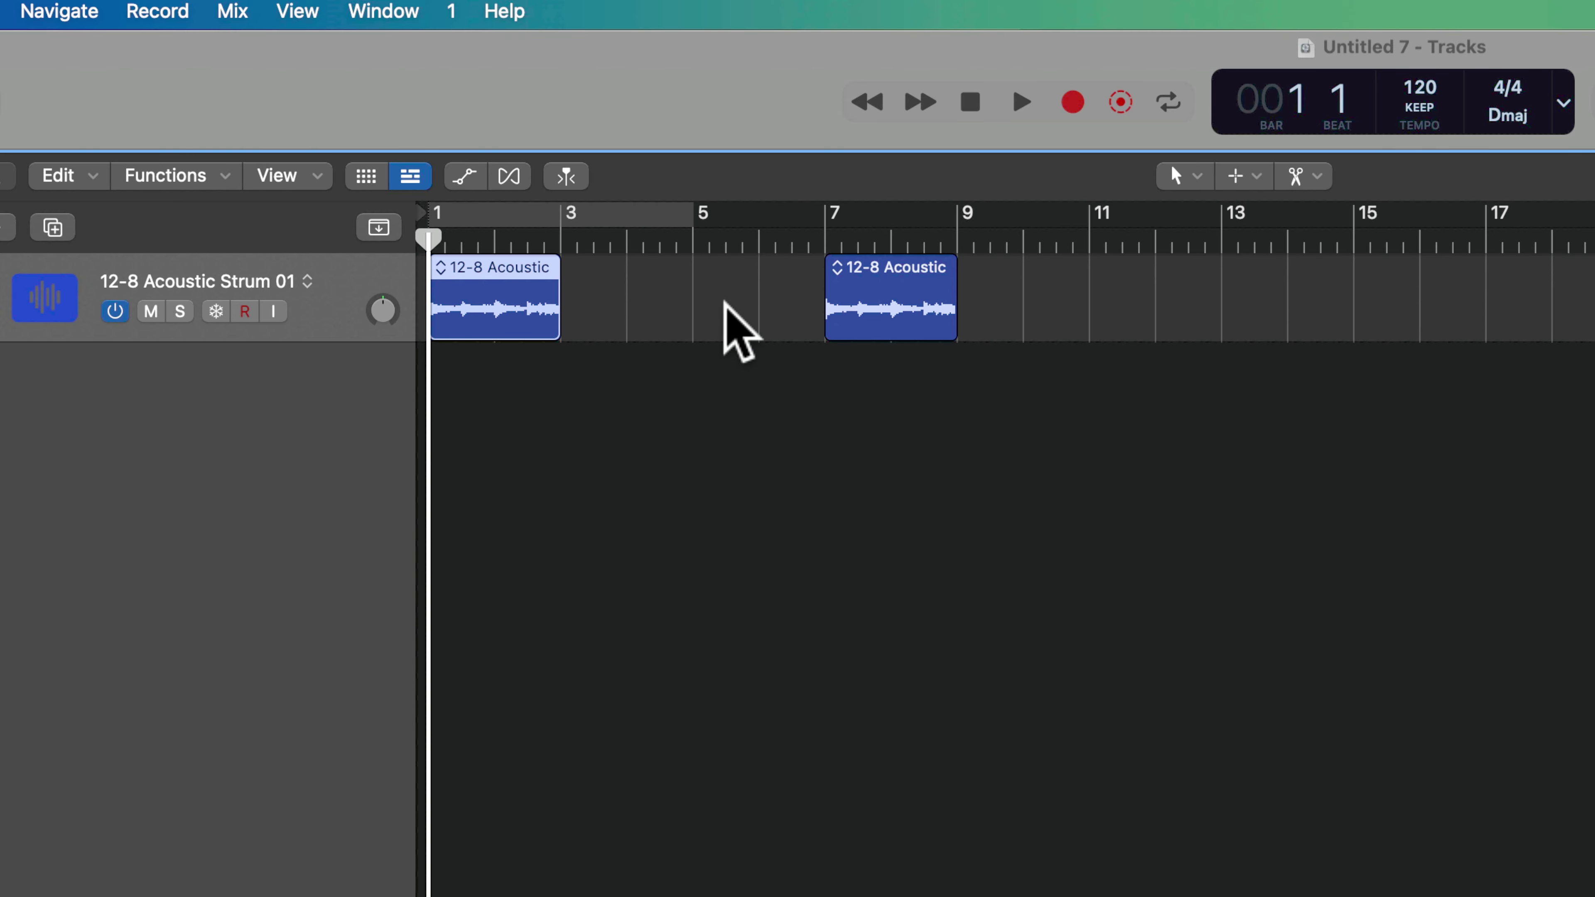
- Trim the start of the bar 7 region to bar 8 and extend it back to bar 7
click(907, 287)
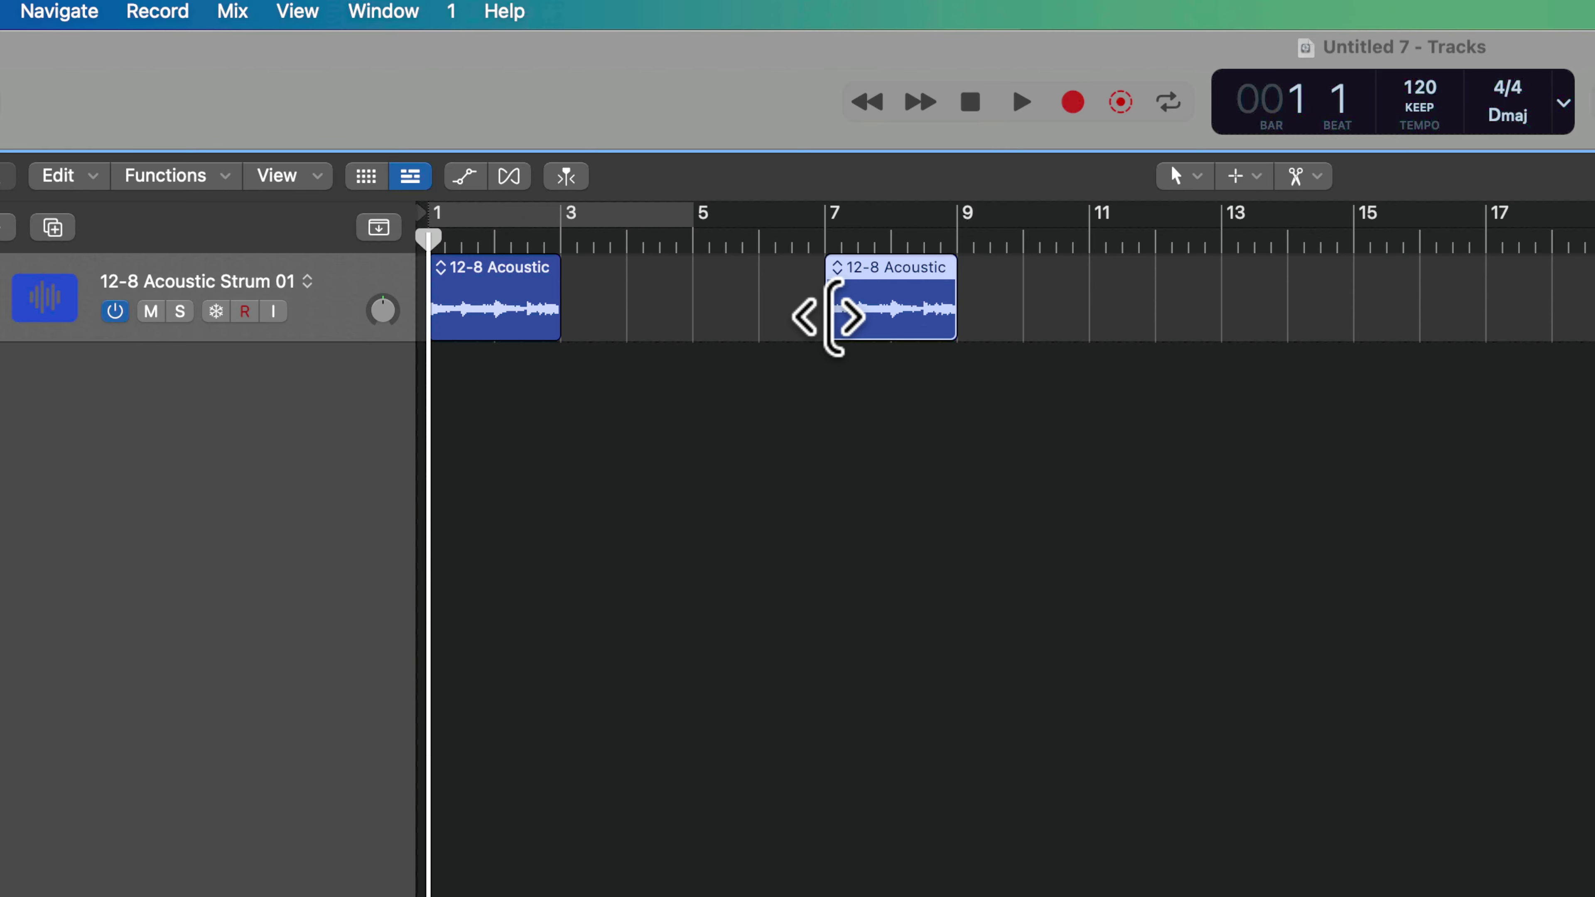
drag(833, 317, 899, 328)
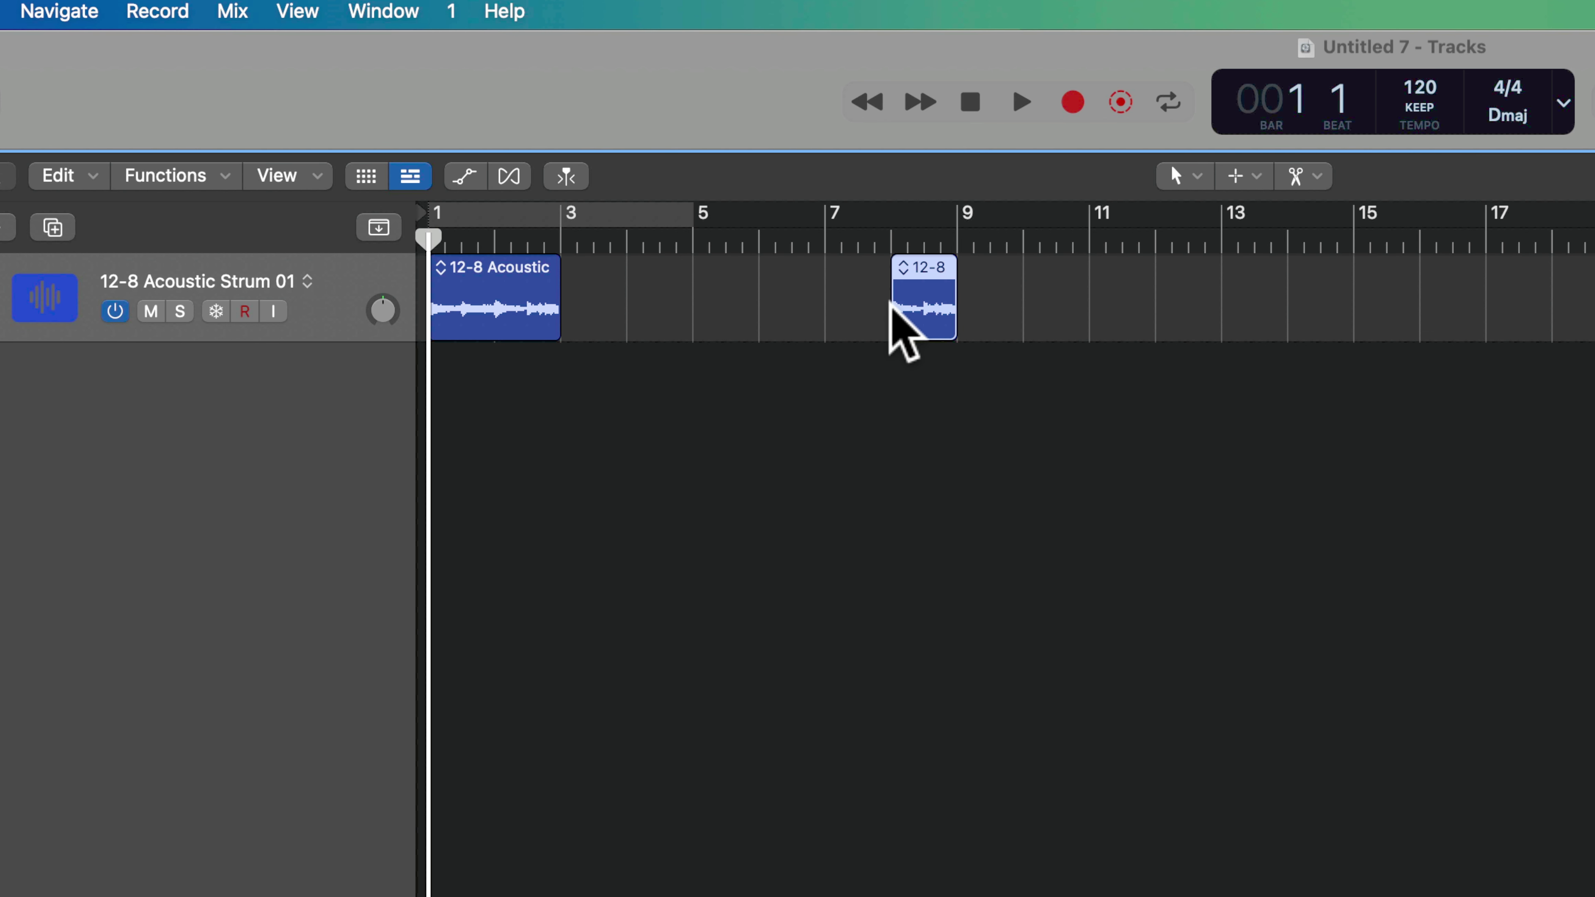
click(895, 300)
click(947, 298)
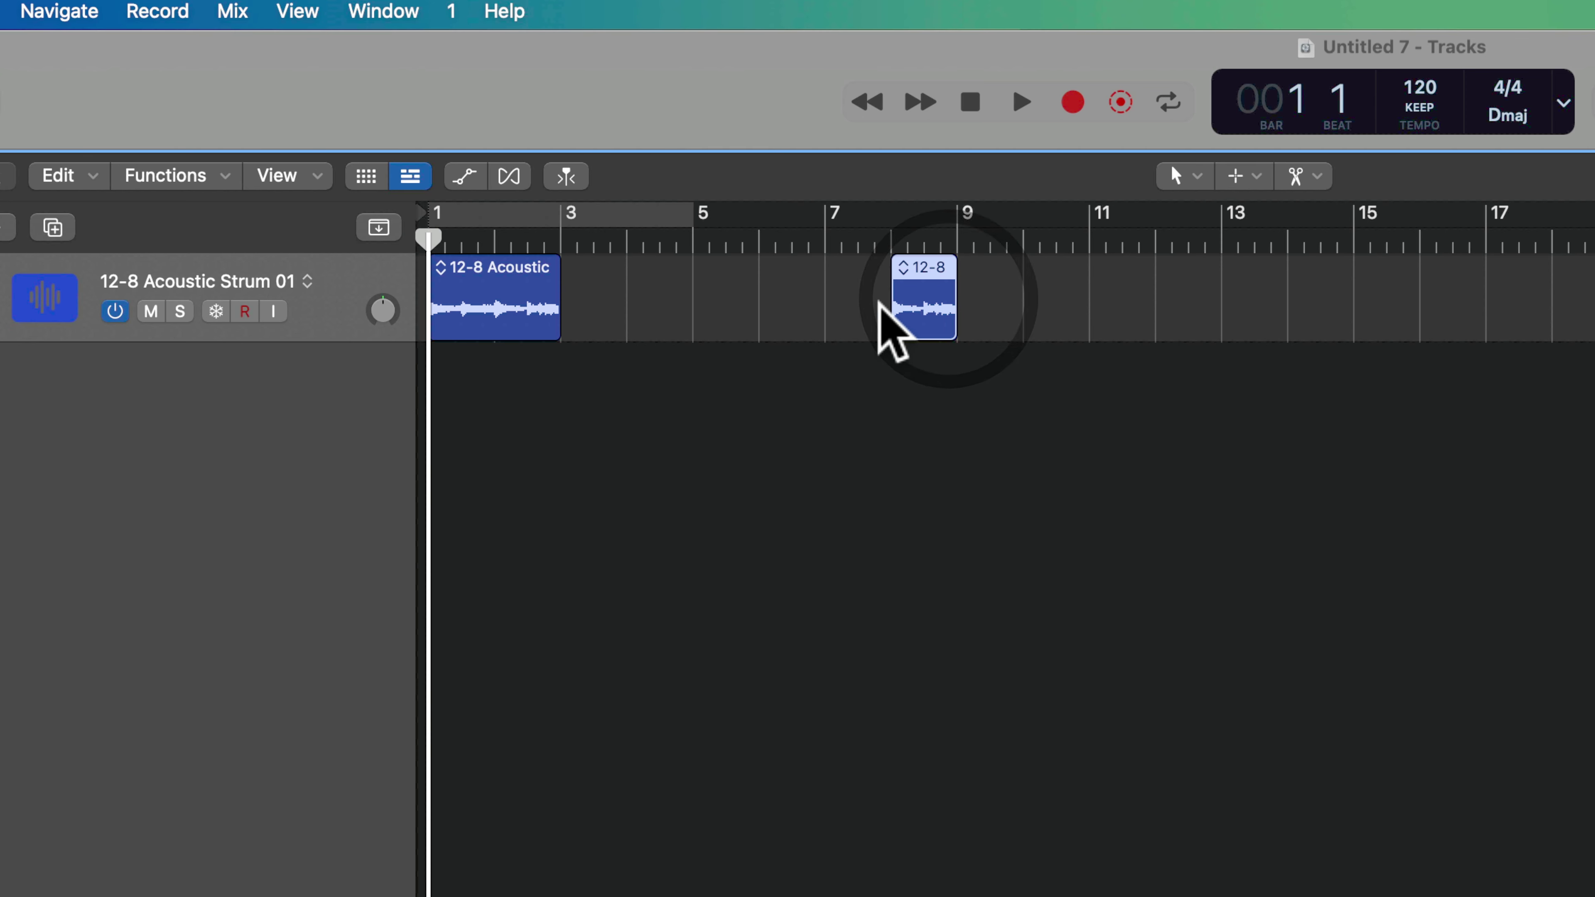
drag(894, 321, 832, 302)
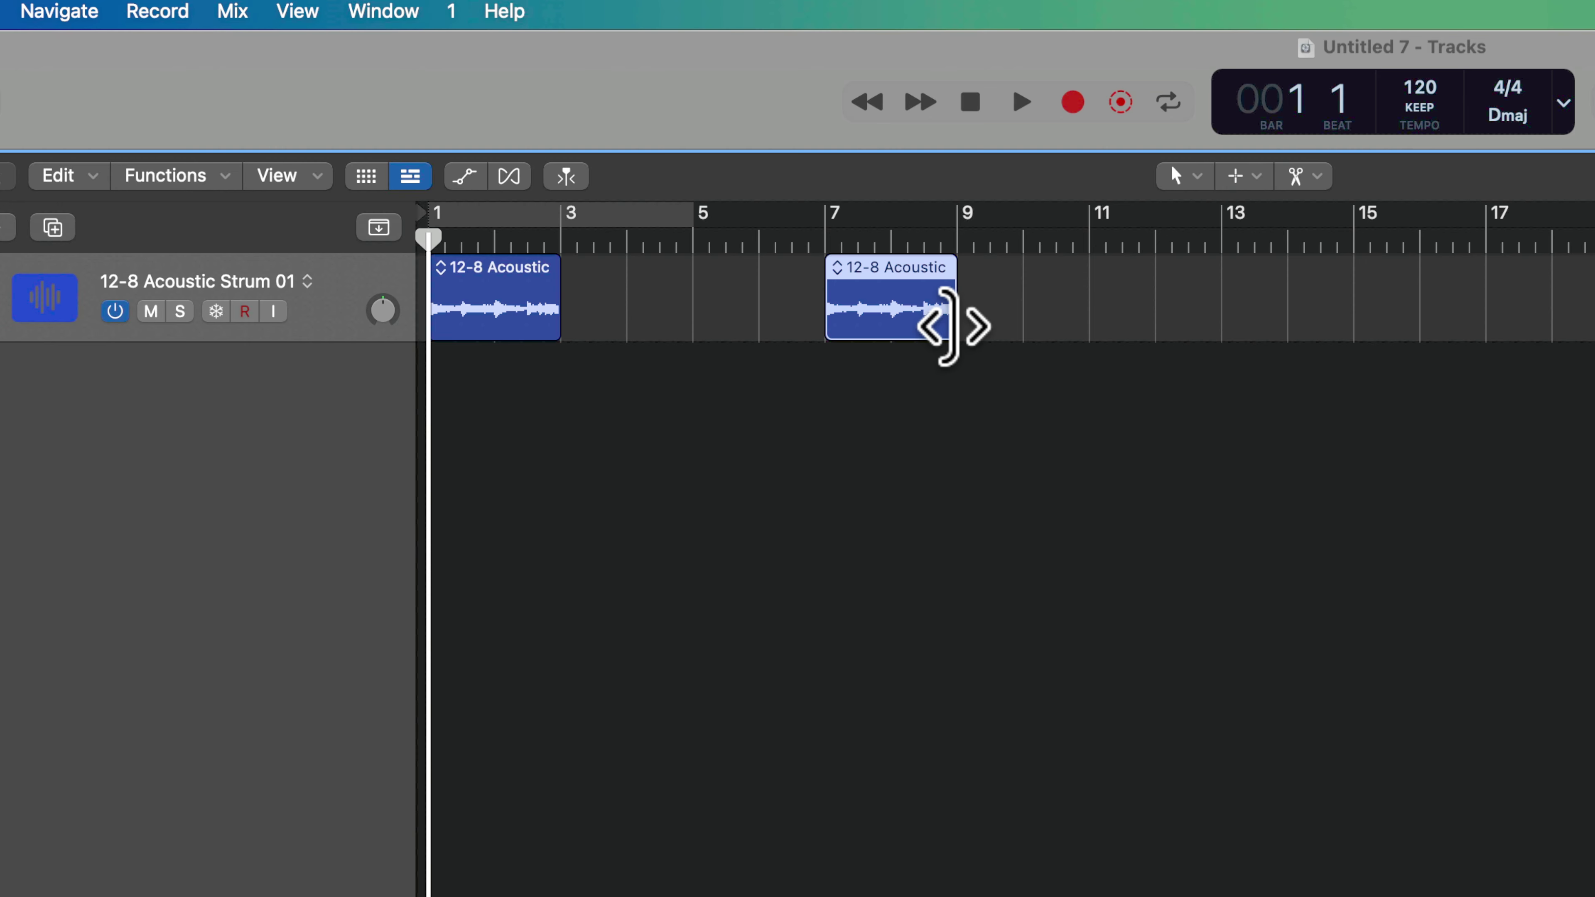
- Shorten the end of each acoustic strum region by two beats and extend it back to the full two bars
mouse_move(947, 327)
mouse_down()
mouse_move(914, 331)
mouse_move(928, 338)
mouse_up()
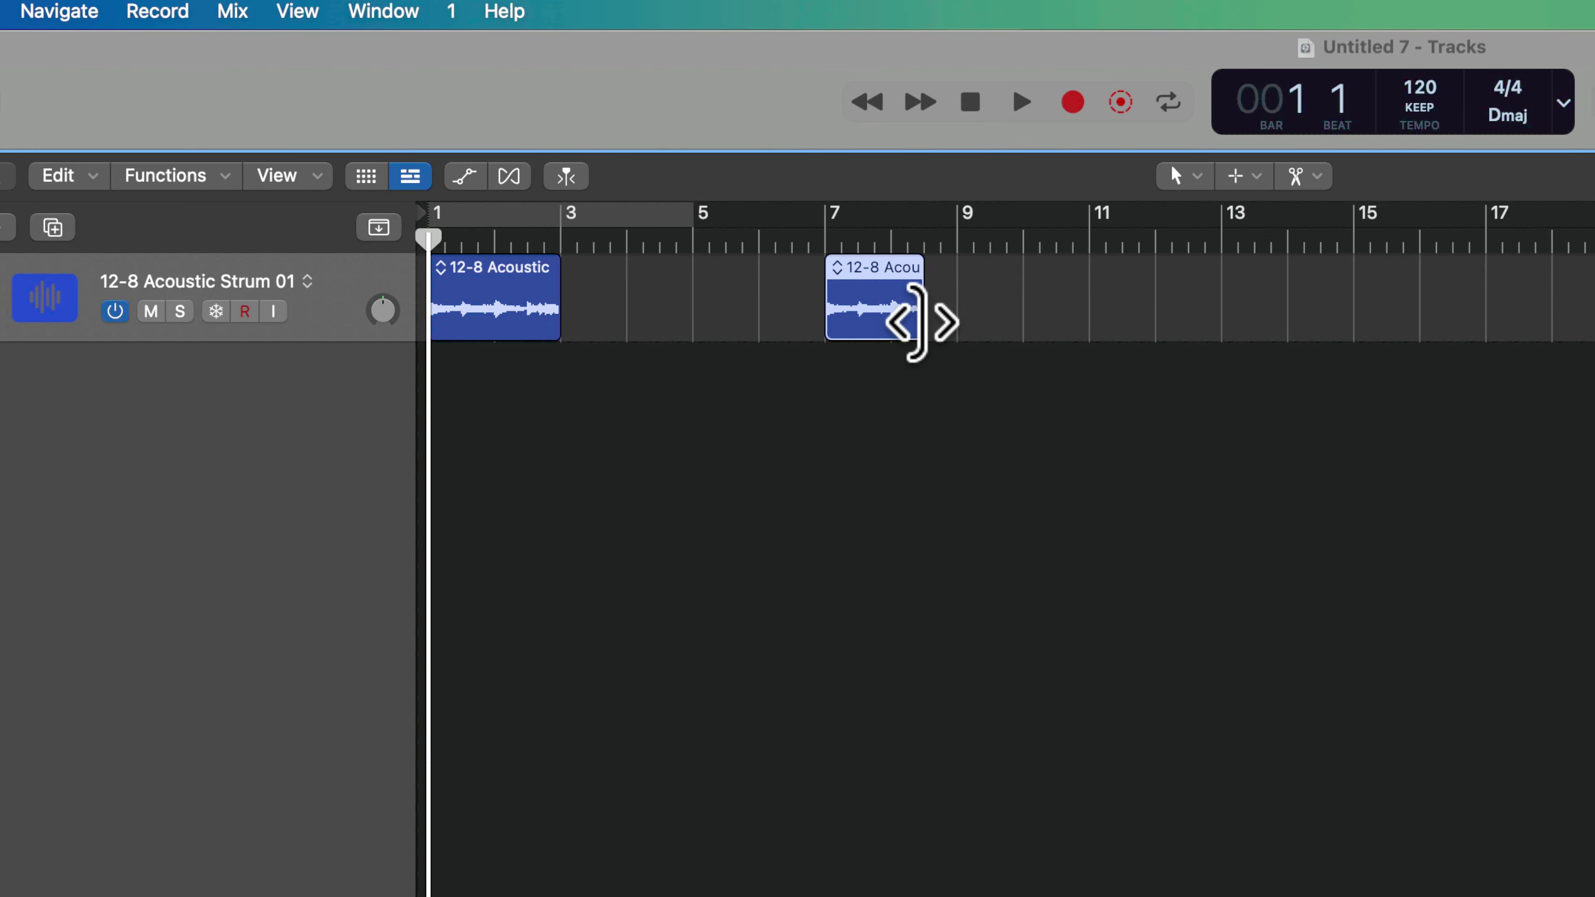
drag(917, 322, 953, 322)
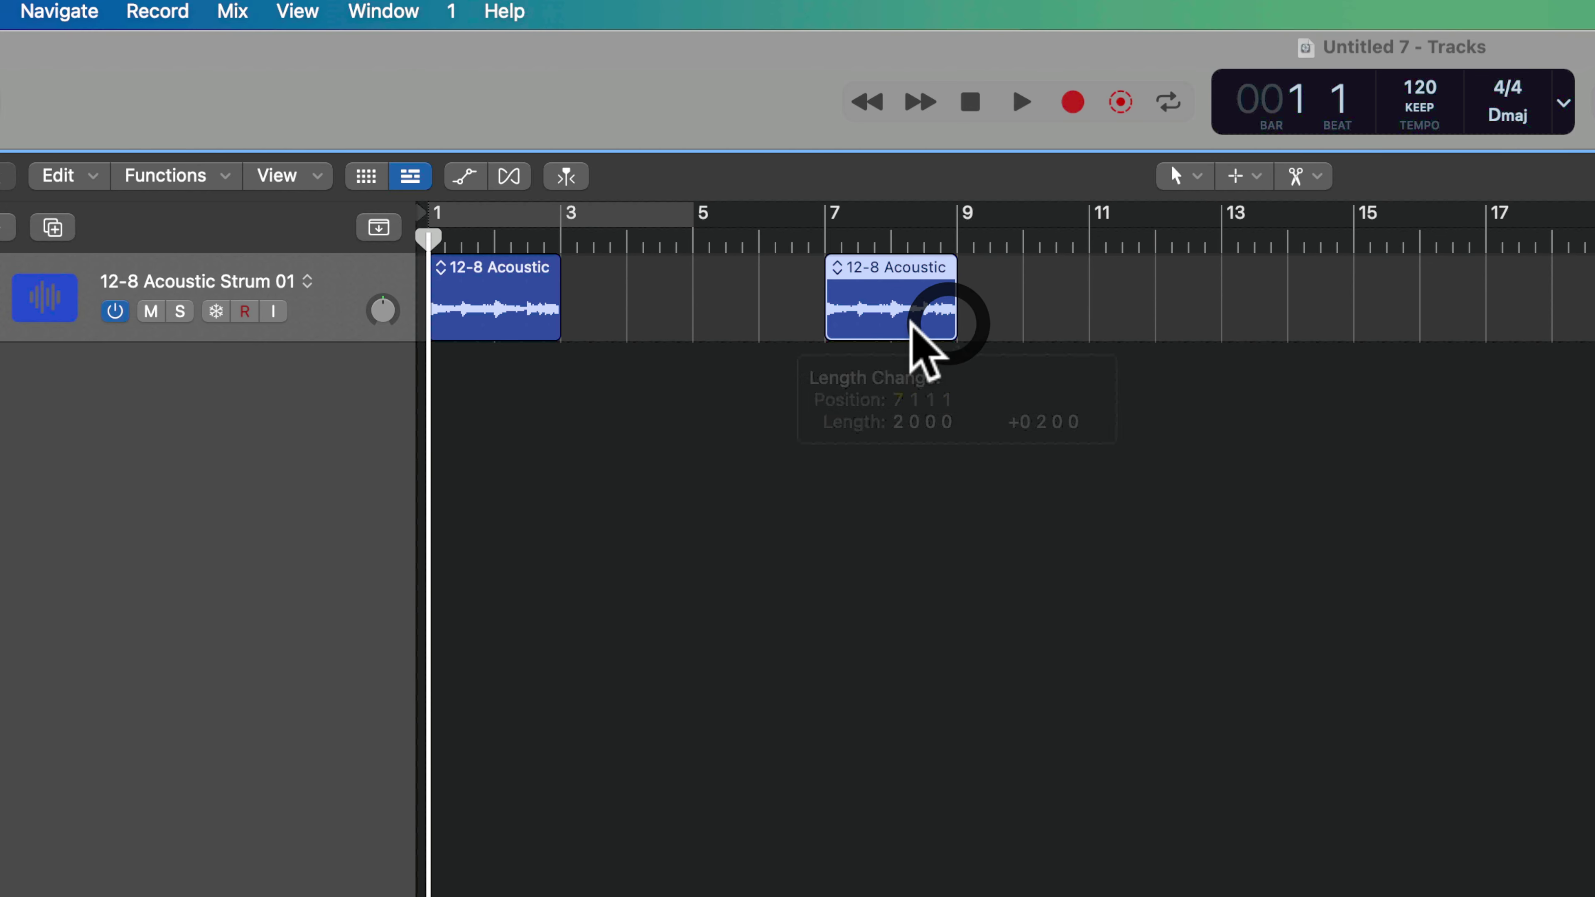
click(527, 311)
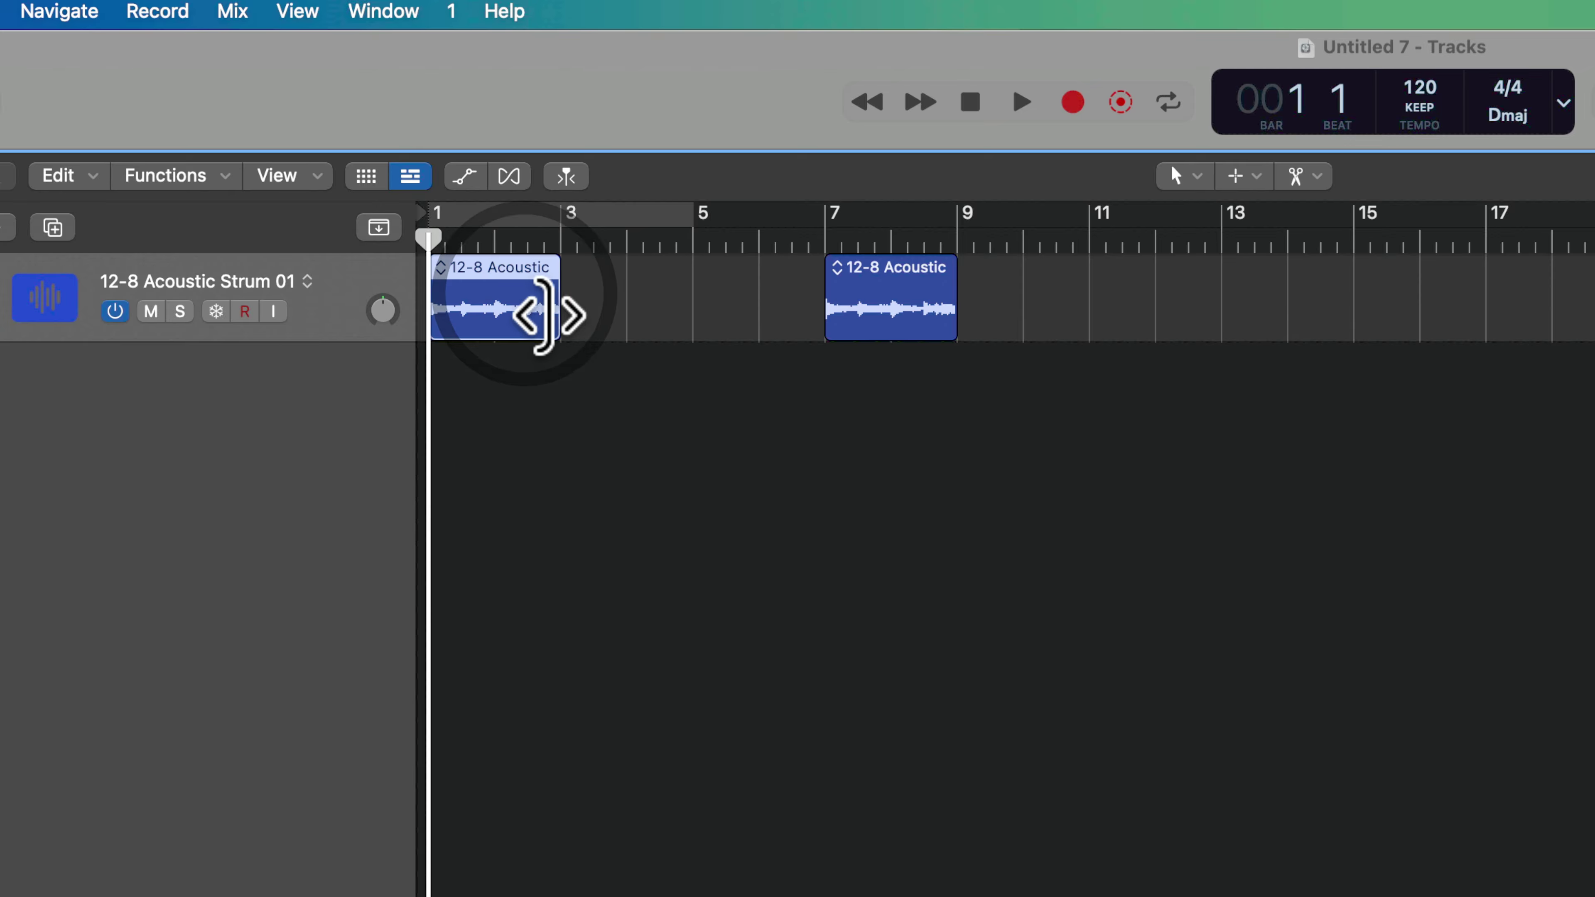
click(532, 321)
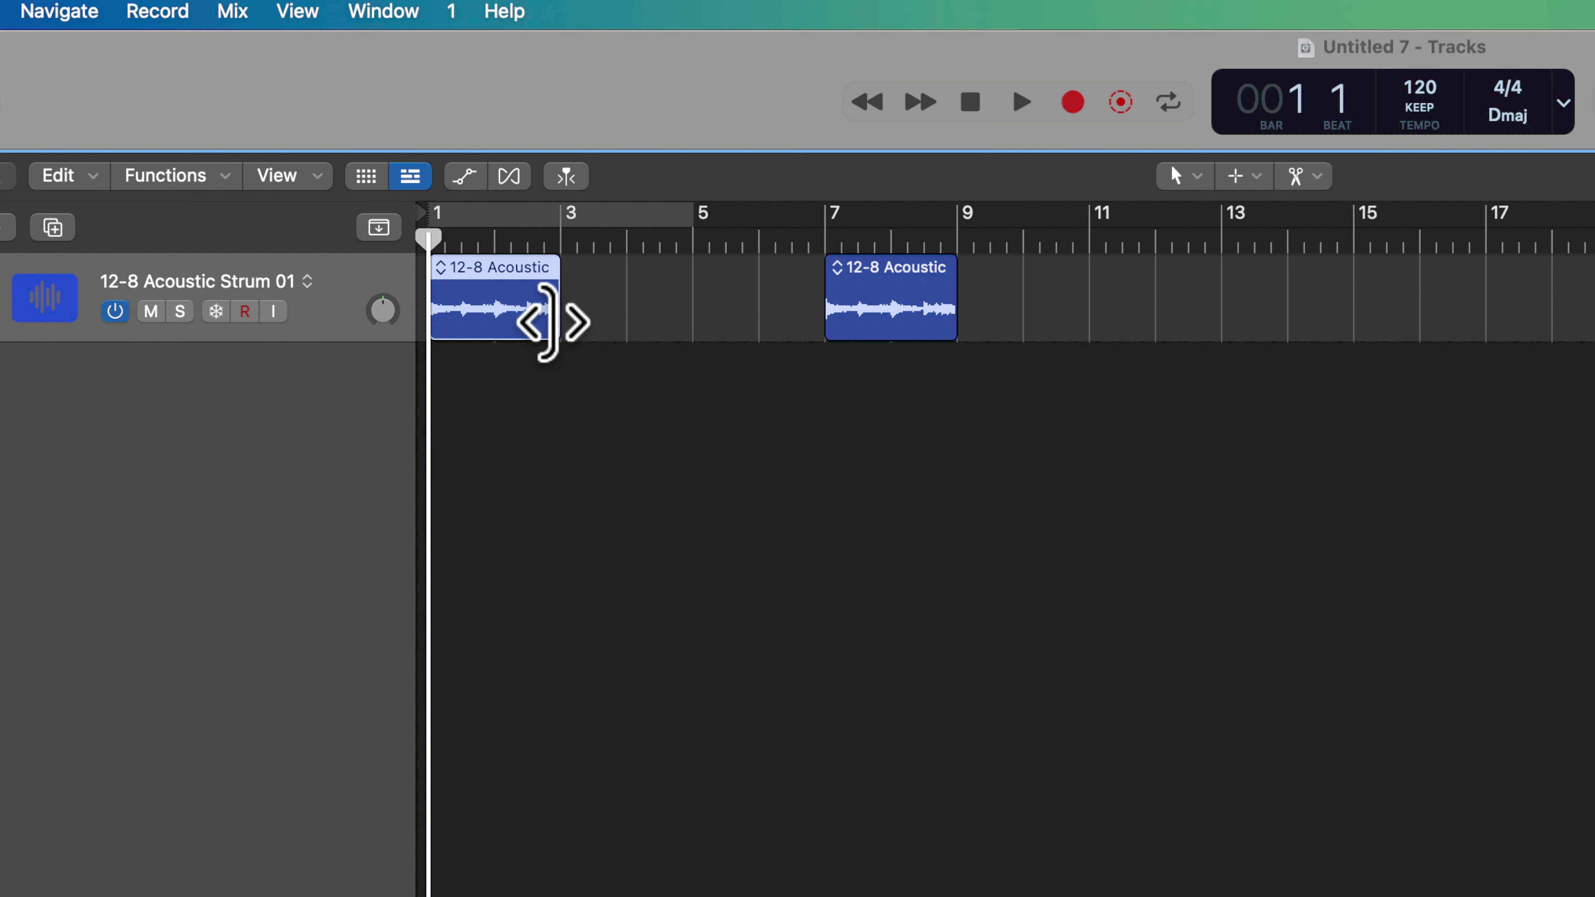
drag(547, 321, 514, 324)
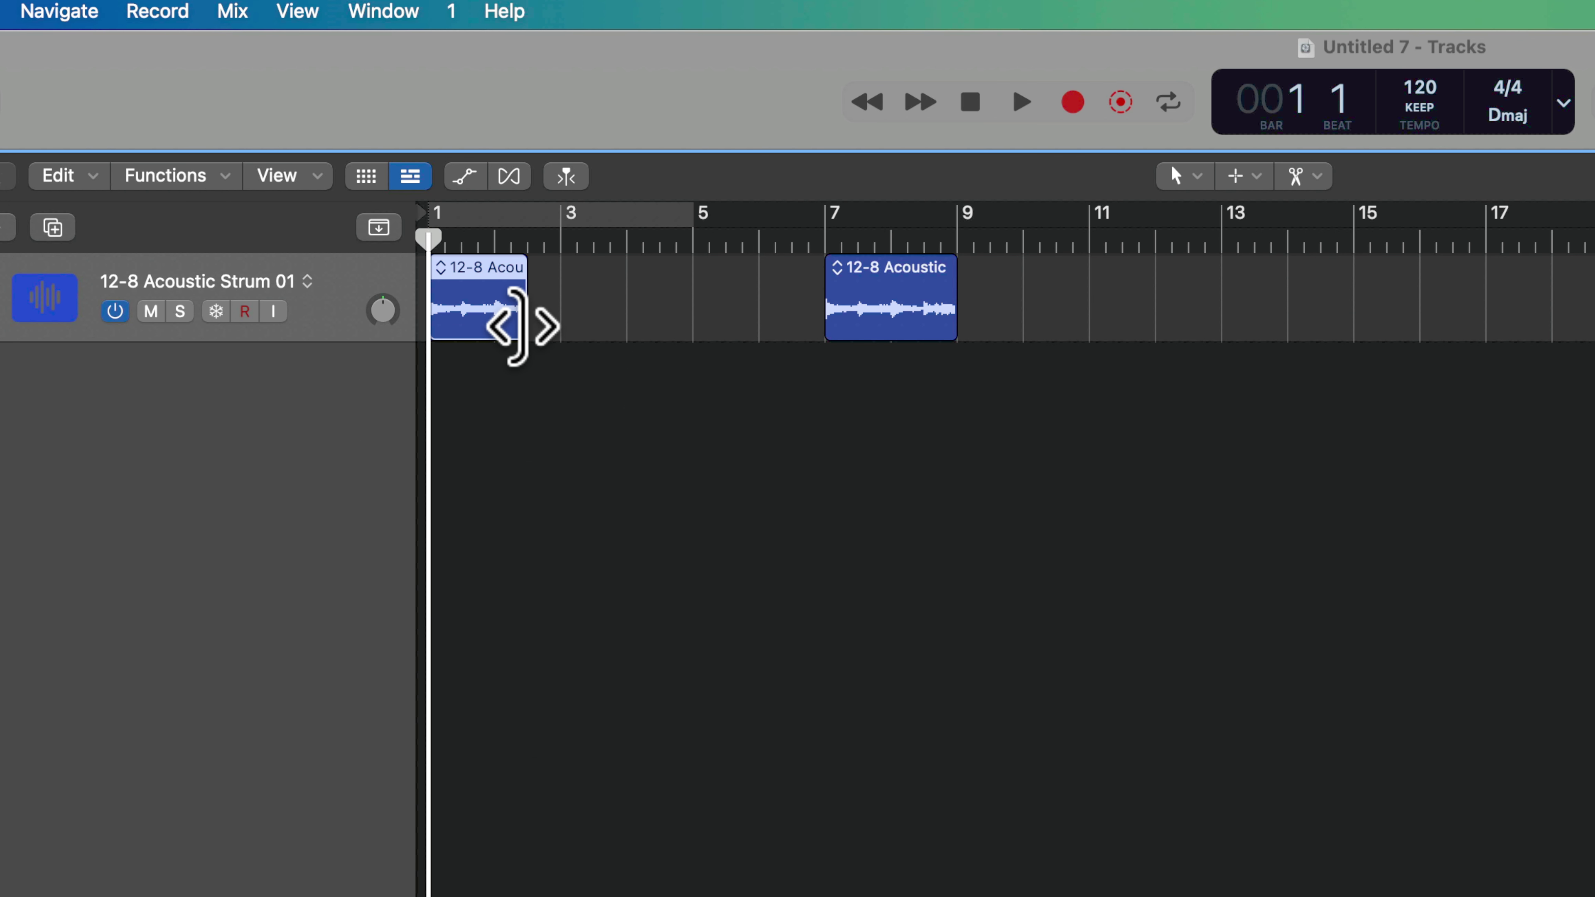
drag(516, 326, 560, 327)
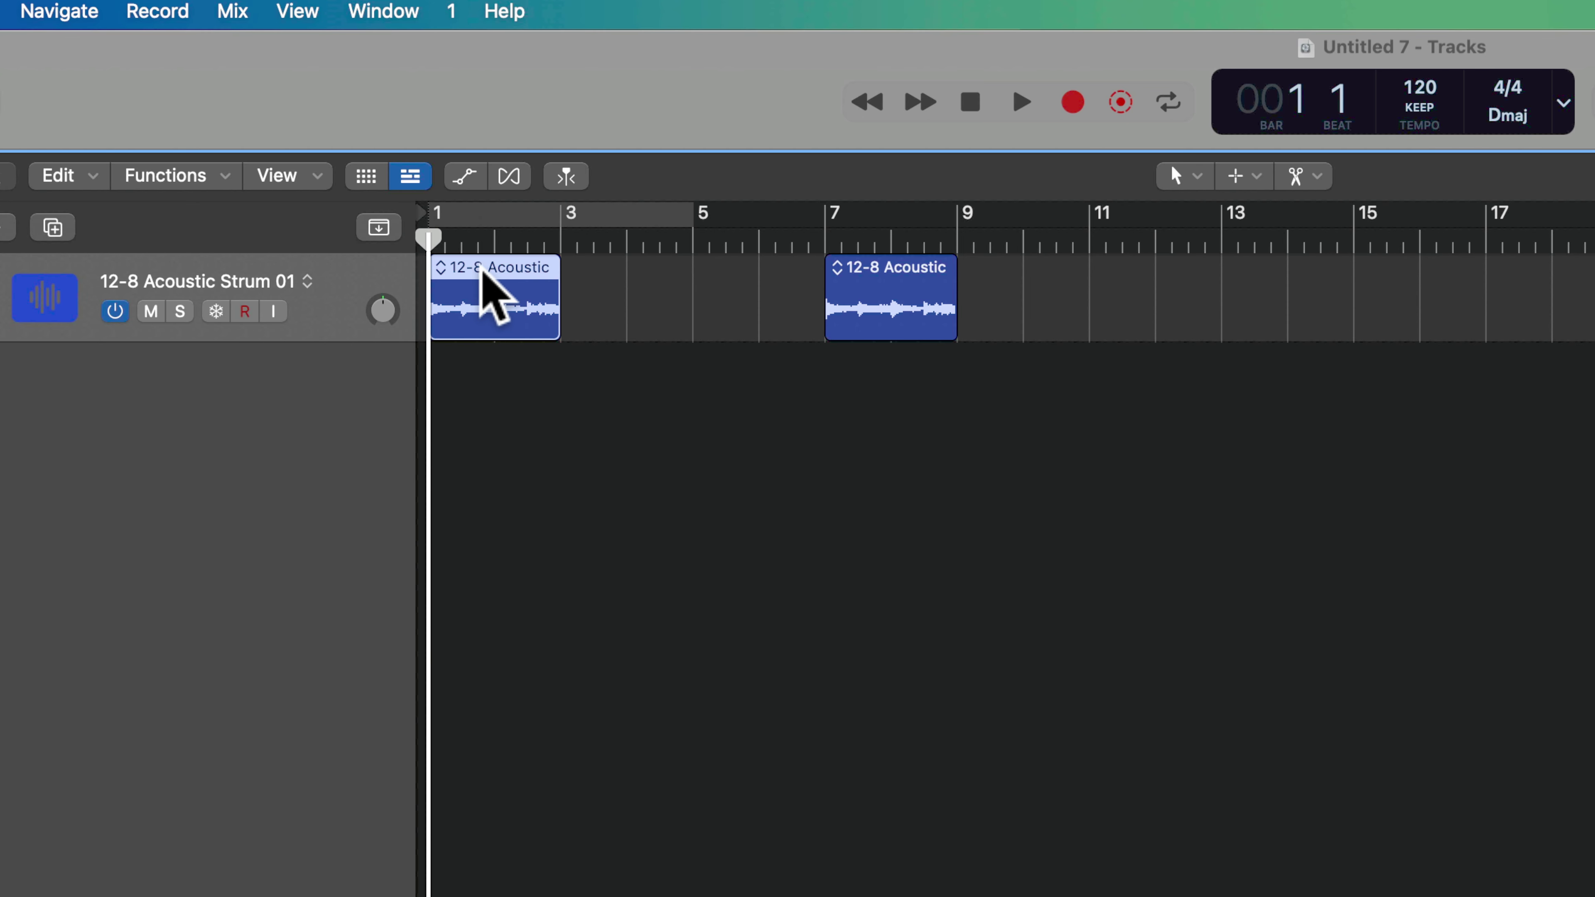
- Move the first acoustic strum region one beat to the right of bar 1
drag(482, 271, 497, 272)
click(448, 306)
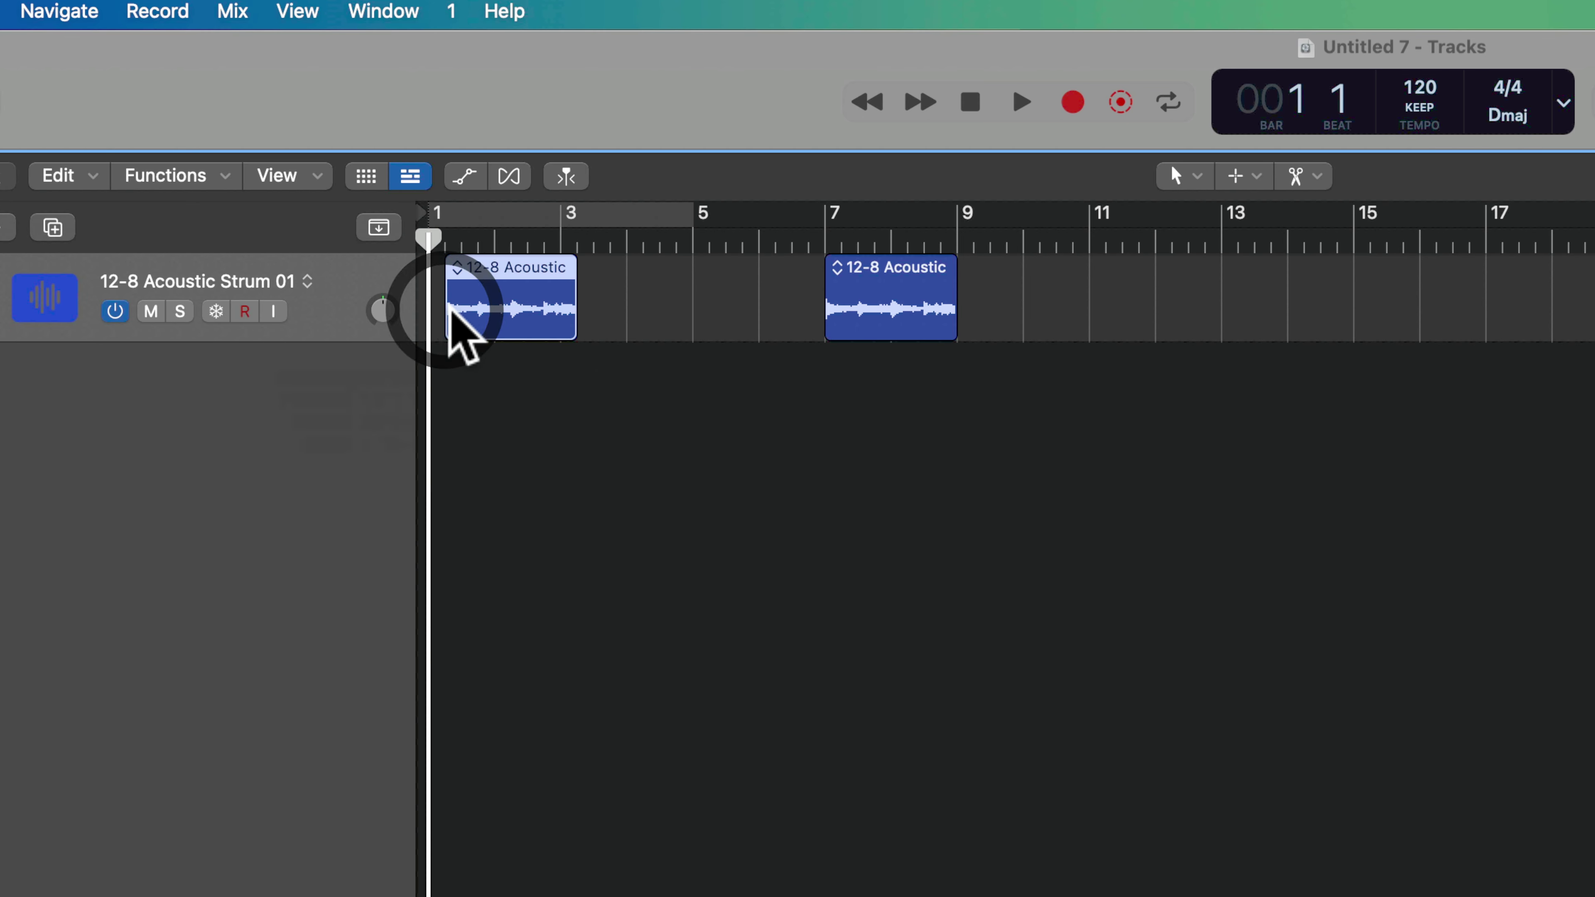
mouse_move(450, 342)
mouse_down()
mouse_move(496, 348)
mouse_move(444, 351)
mouse_up()
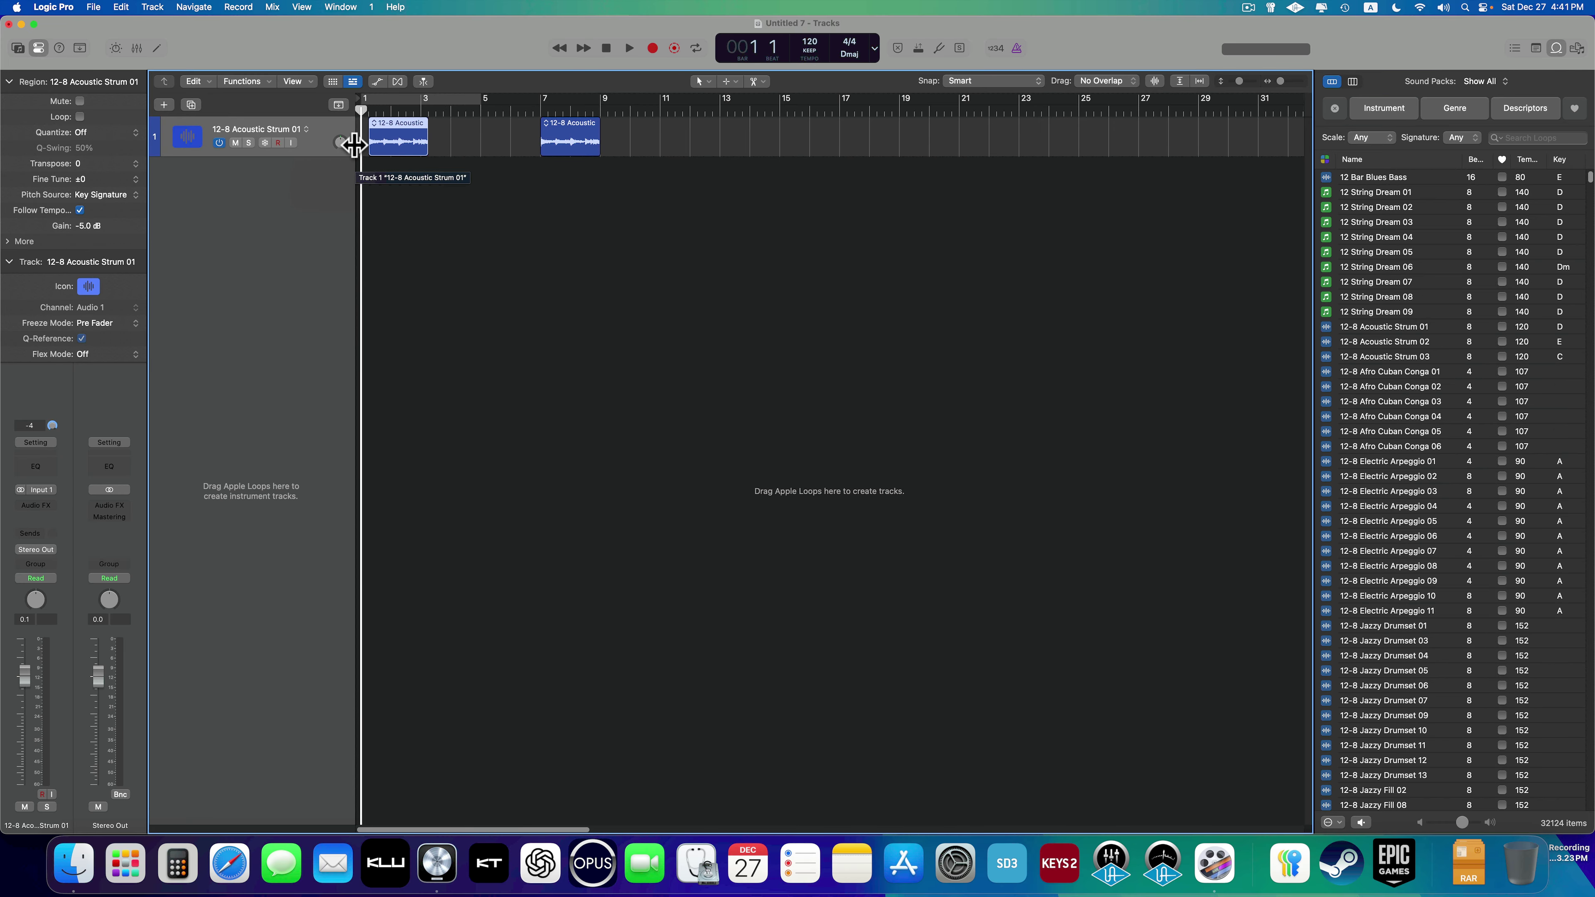
- Split the first acoustic strum region at bar 2 and the second one at bar 8 with the Marquee tool
key(super)
key(super)
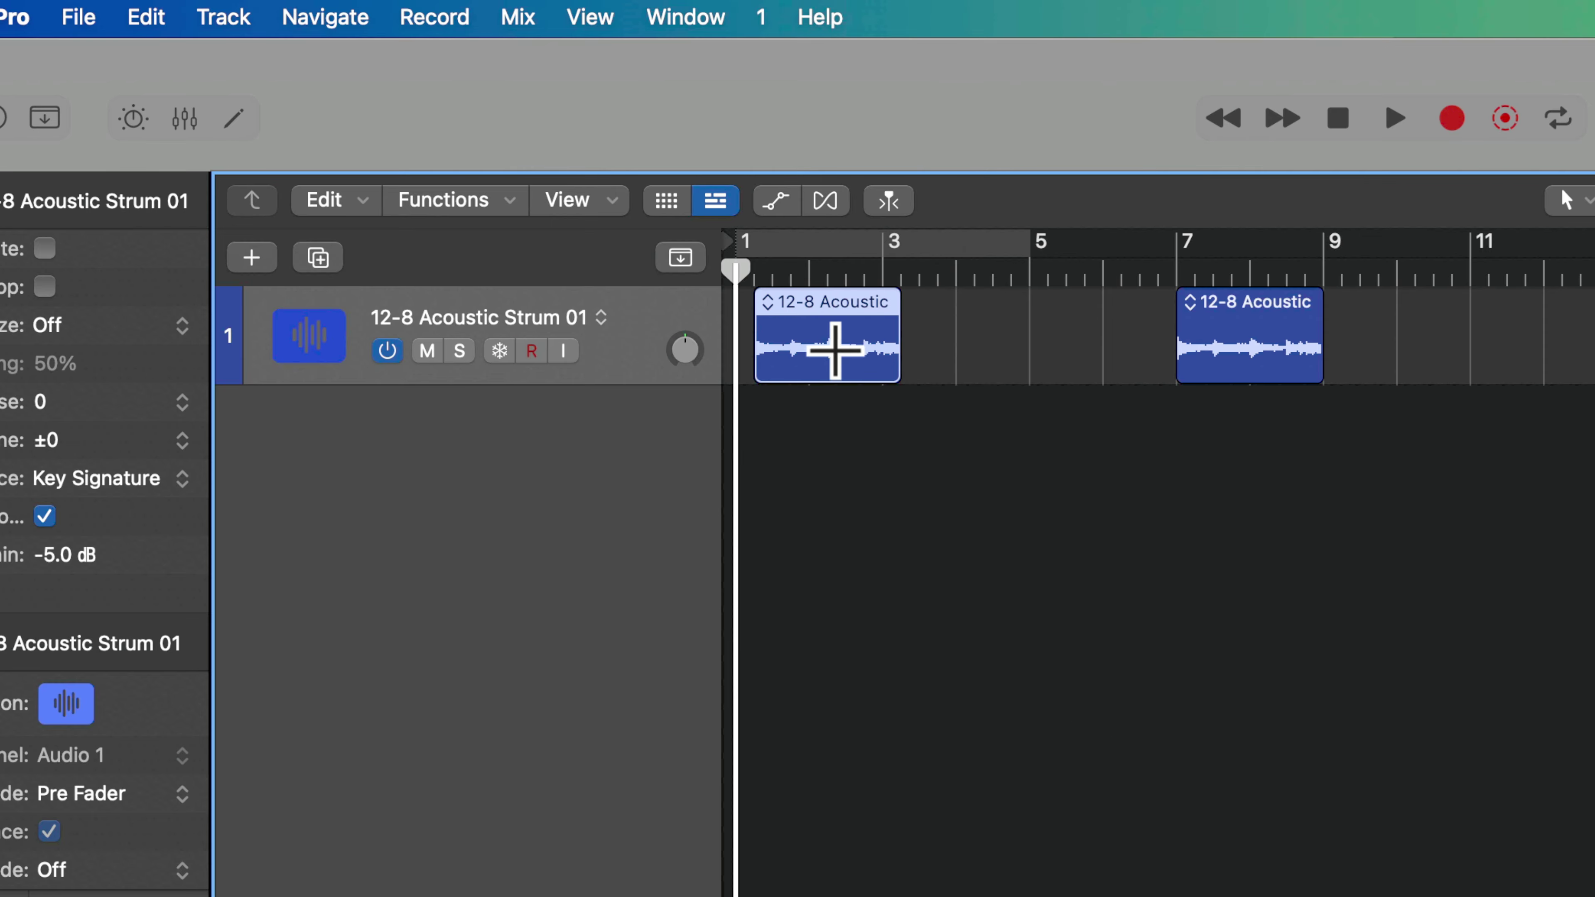
click(810, 340)
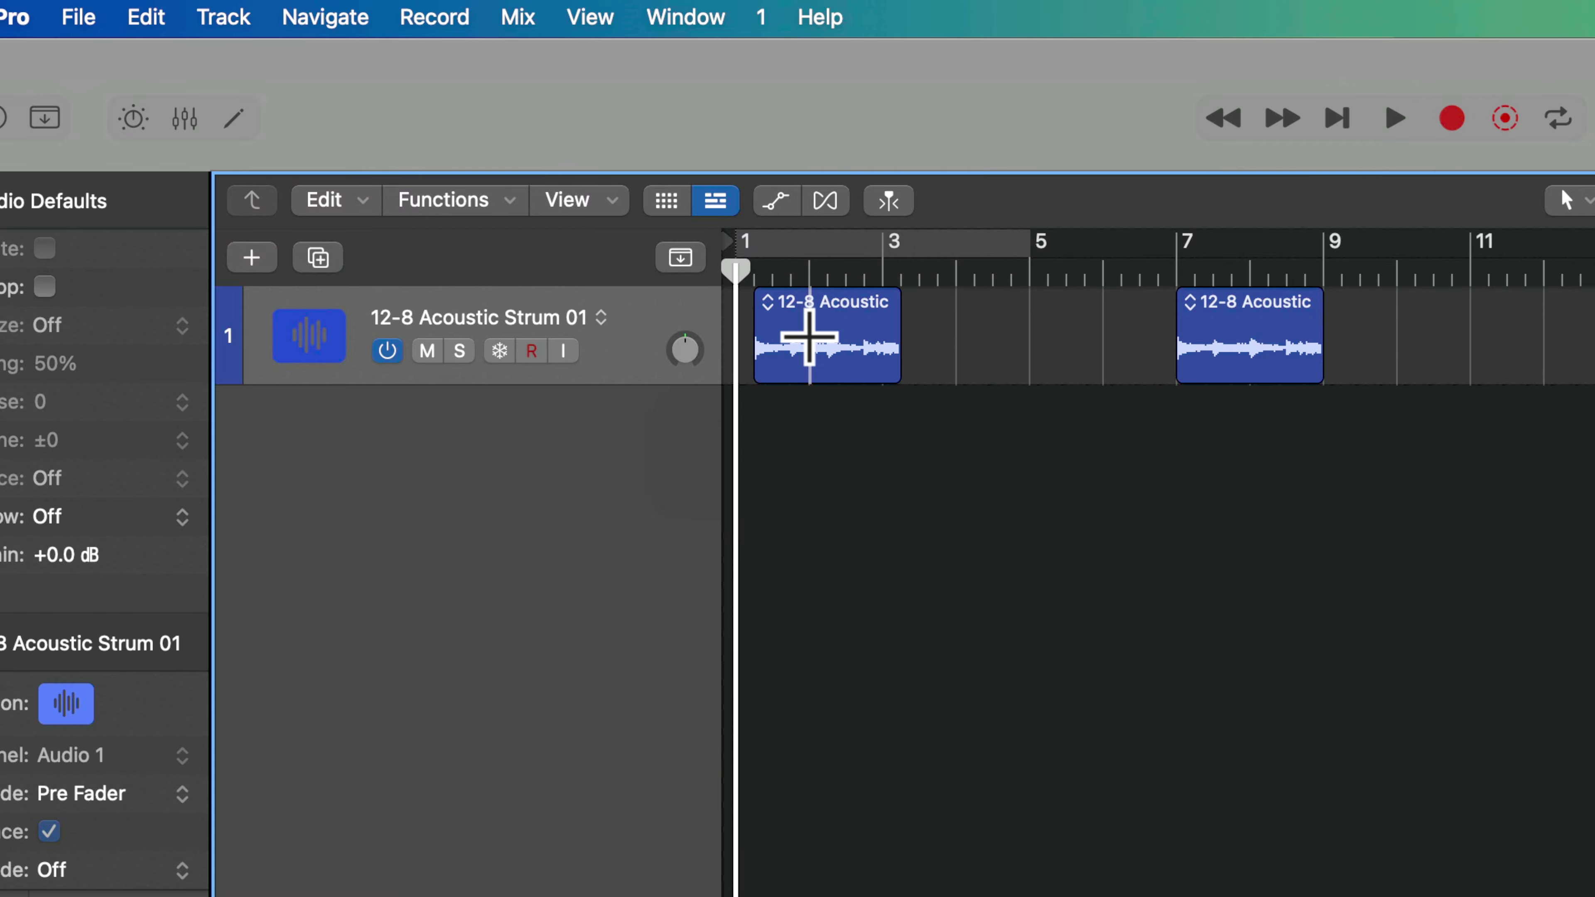
click(810, 339)
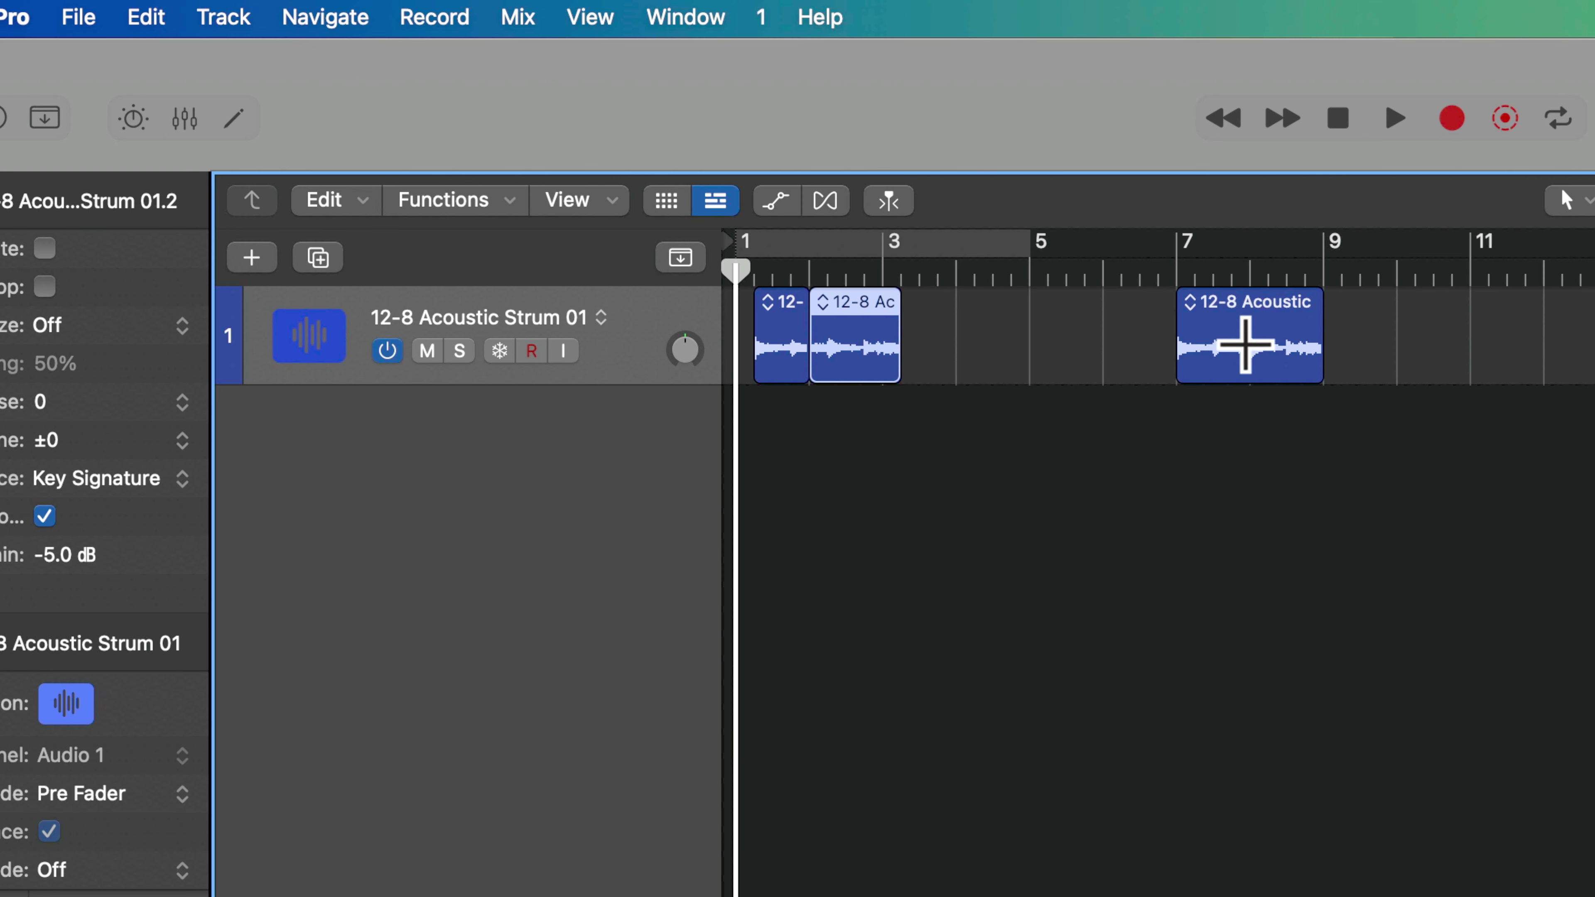
click(1245, 344)
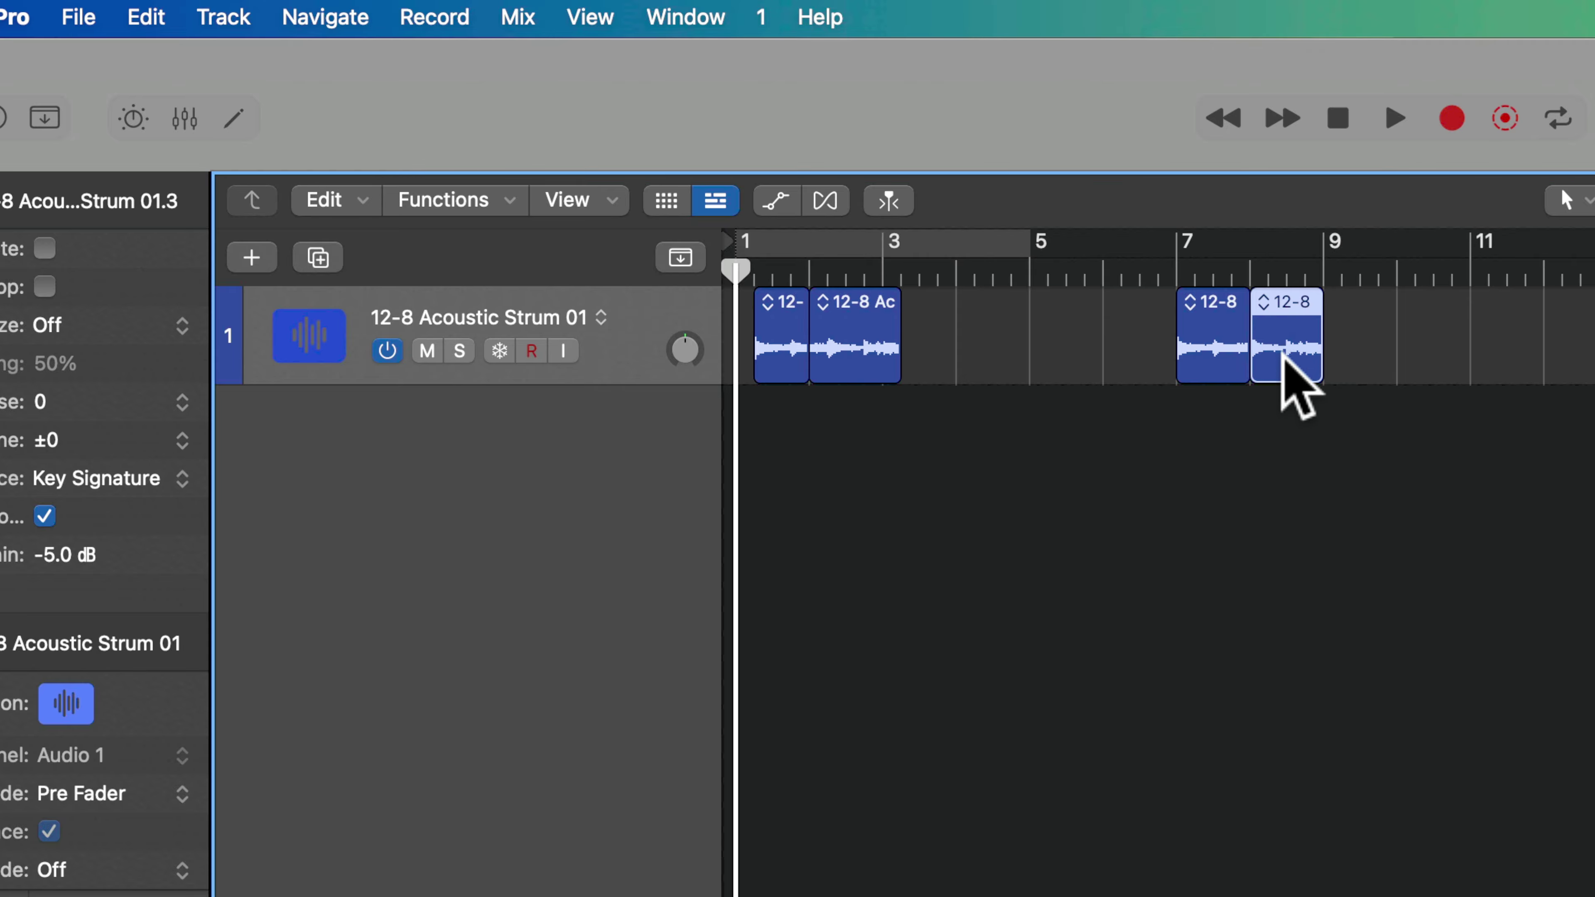
- Delete the second part of both split acoustic strum regions
click(1208, 351)
click(1281, 348)
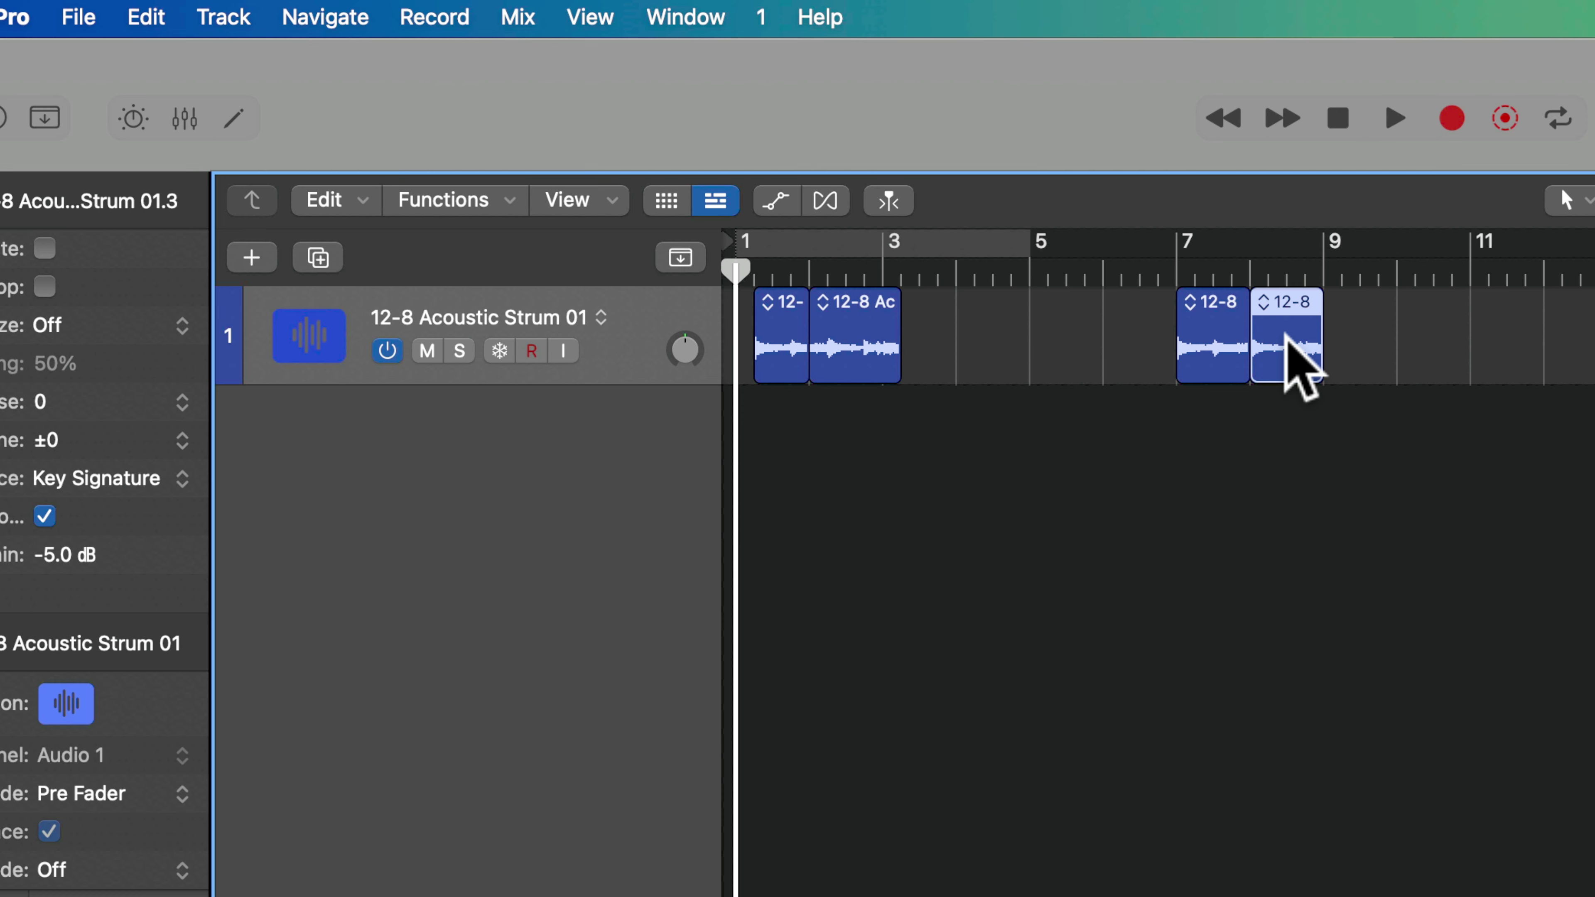
key(Delete)
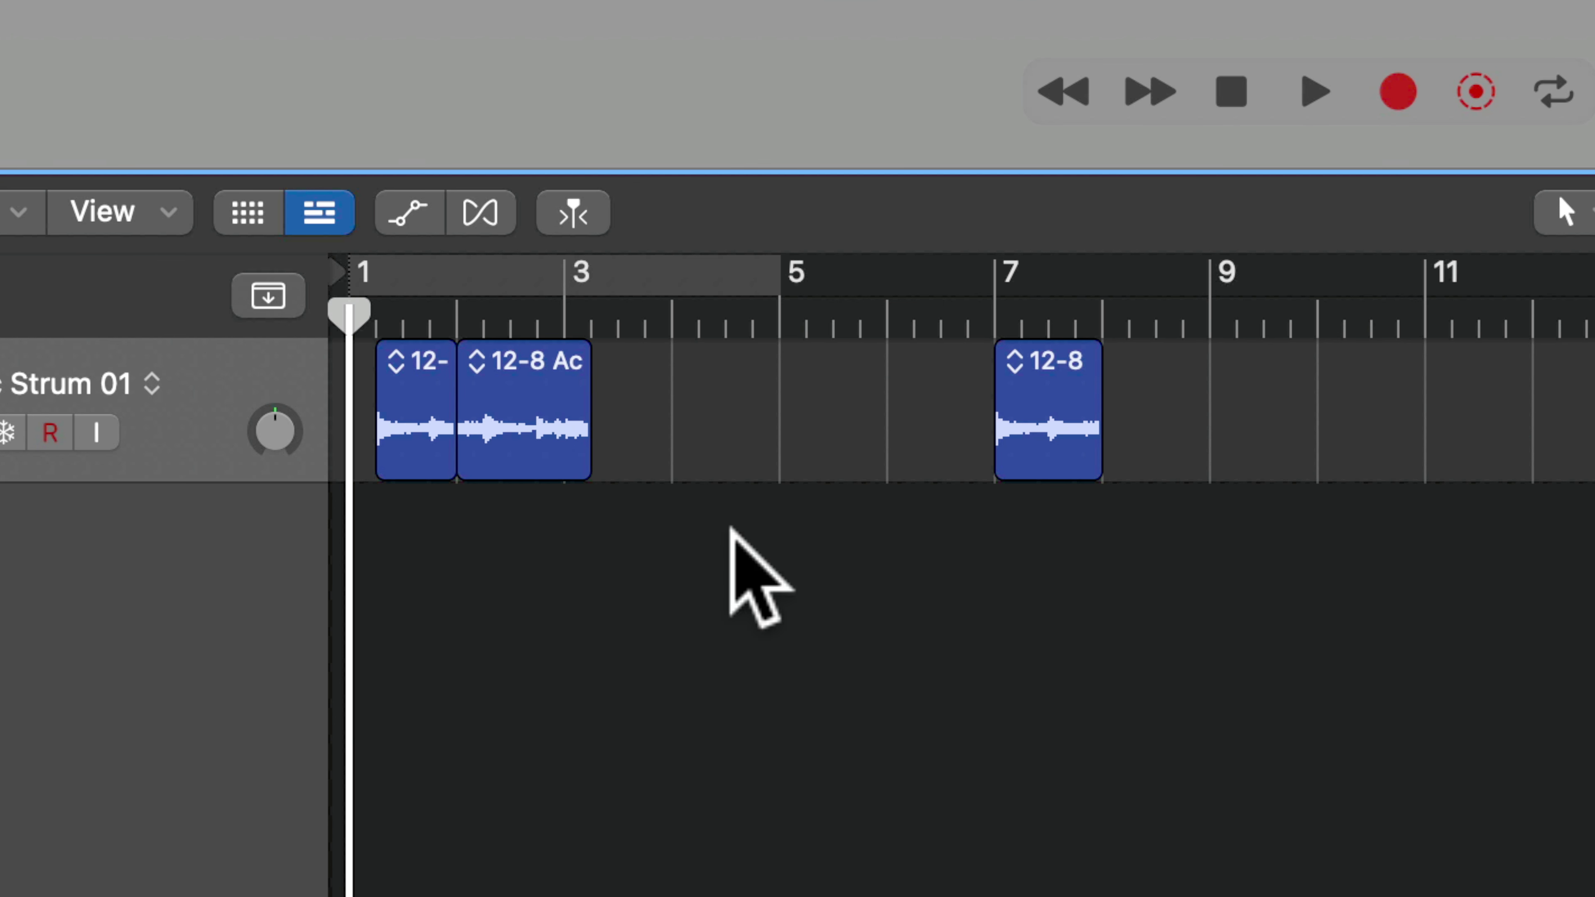
click(849, 348)
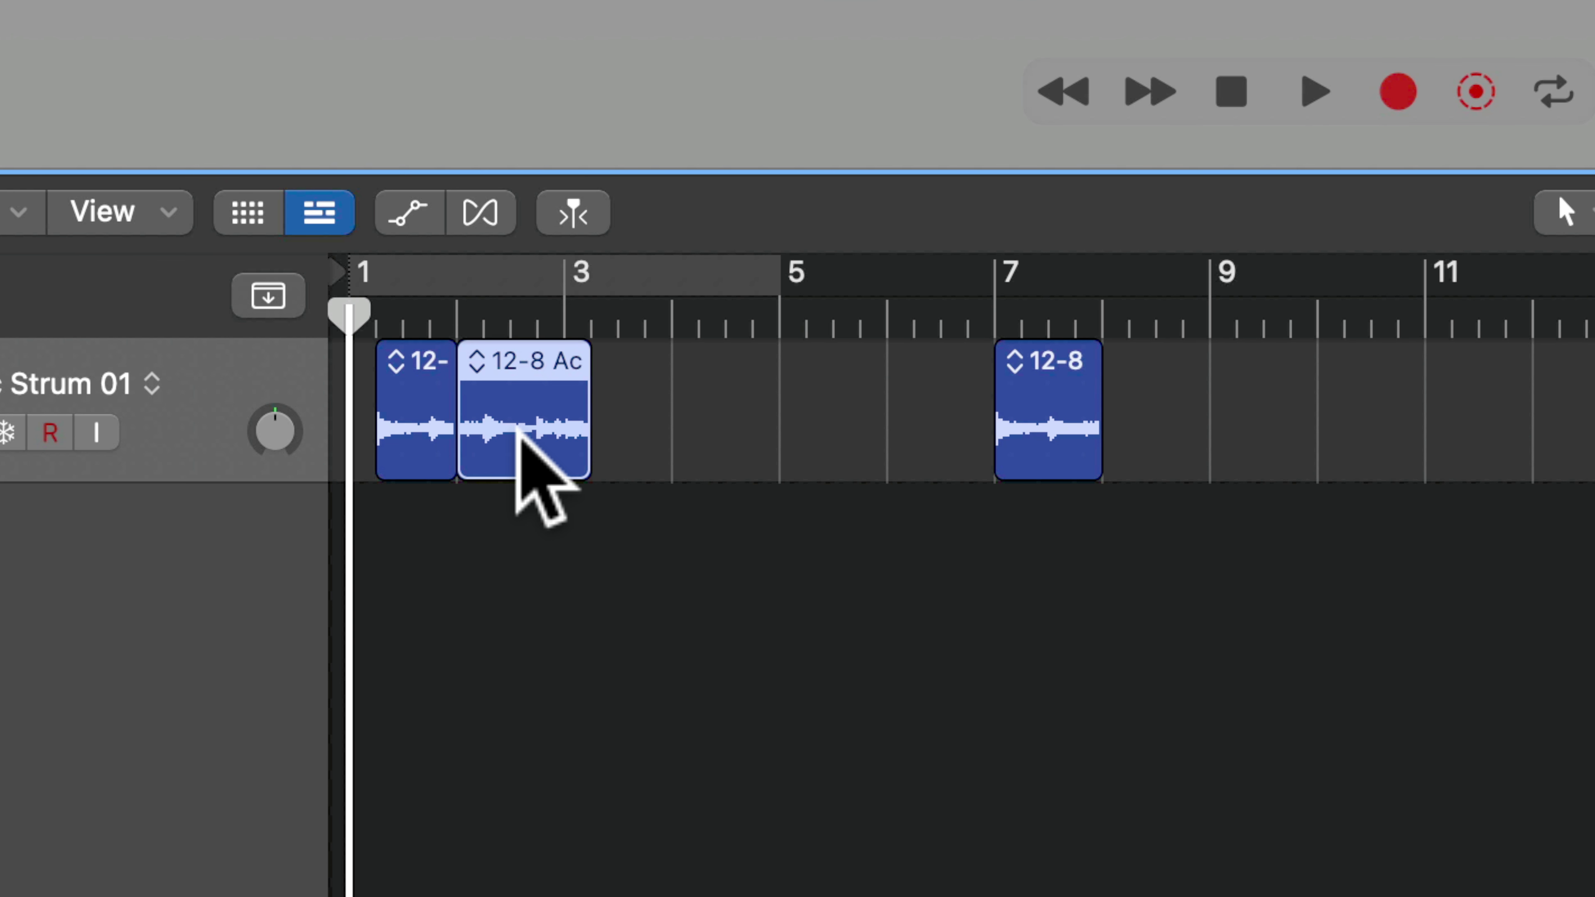
key(Delete)
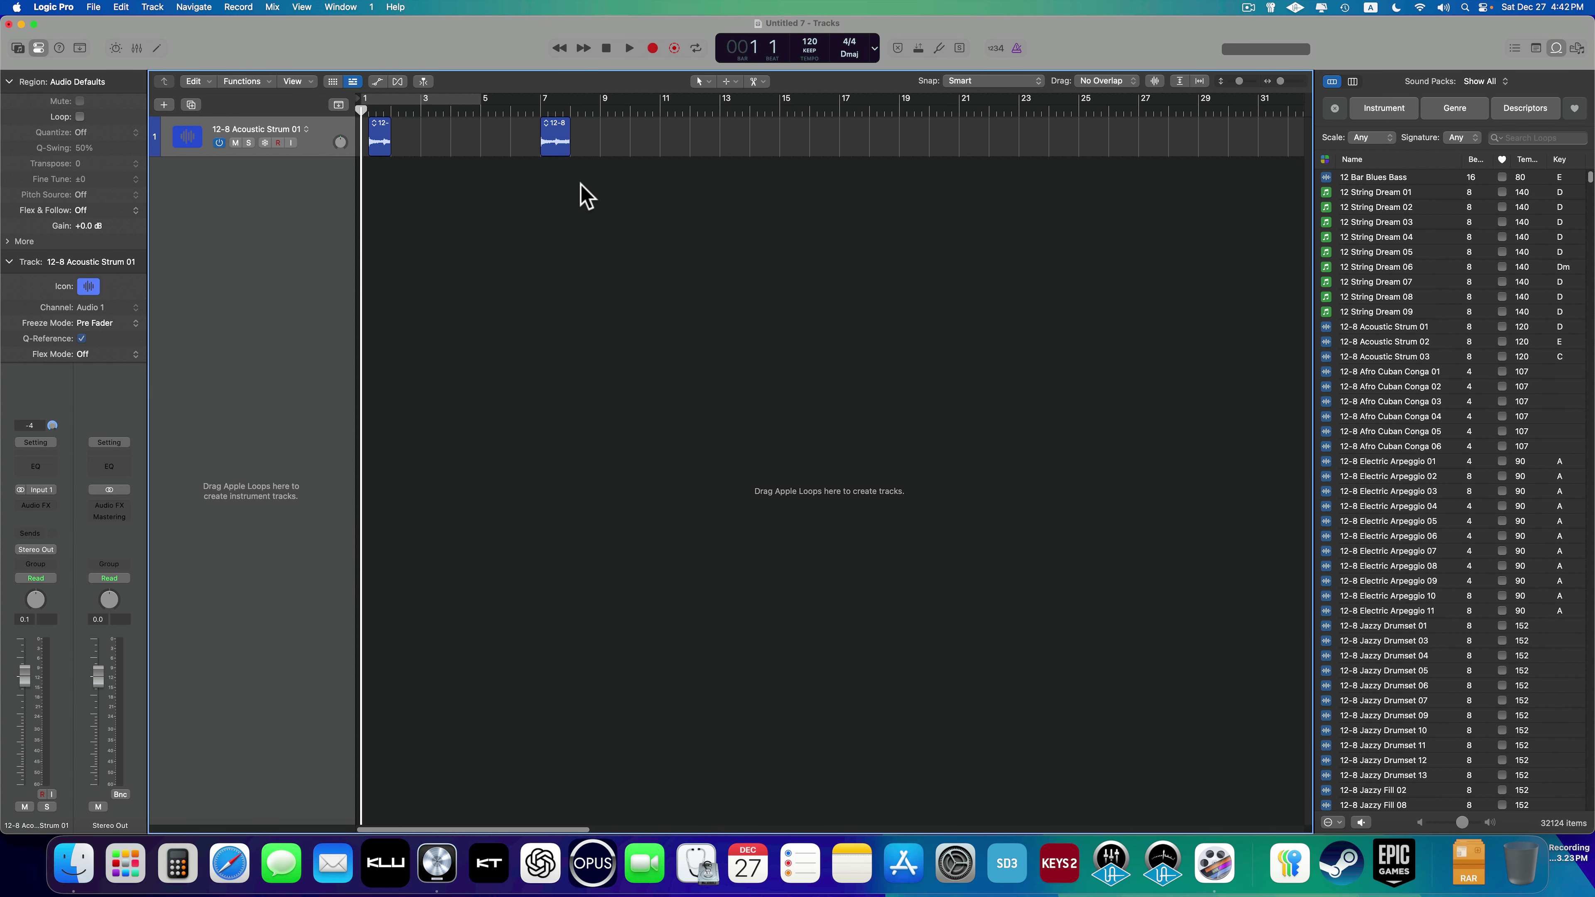
- Split off about the last beat of the region at bar 7 with a marquee selection
key(super)
drag(559, 142, 570, 142)
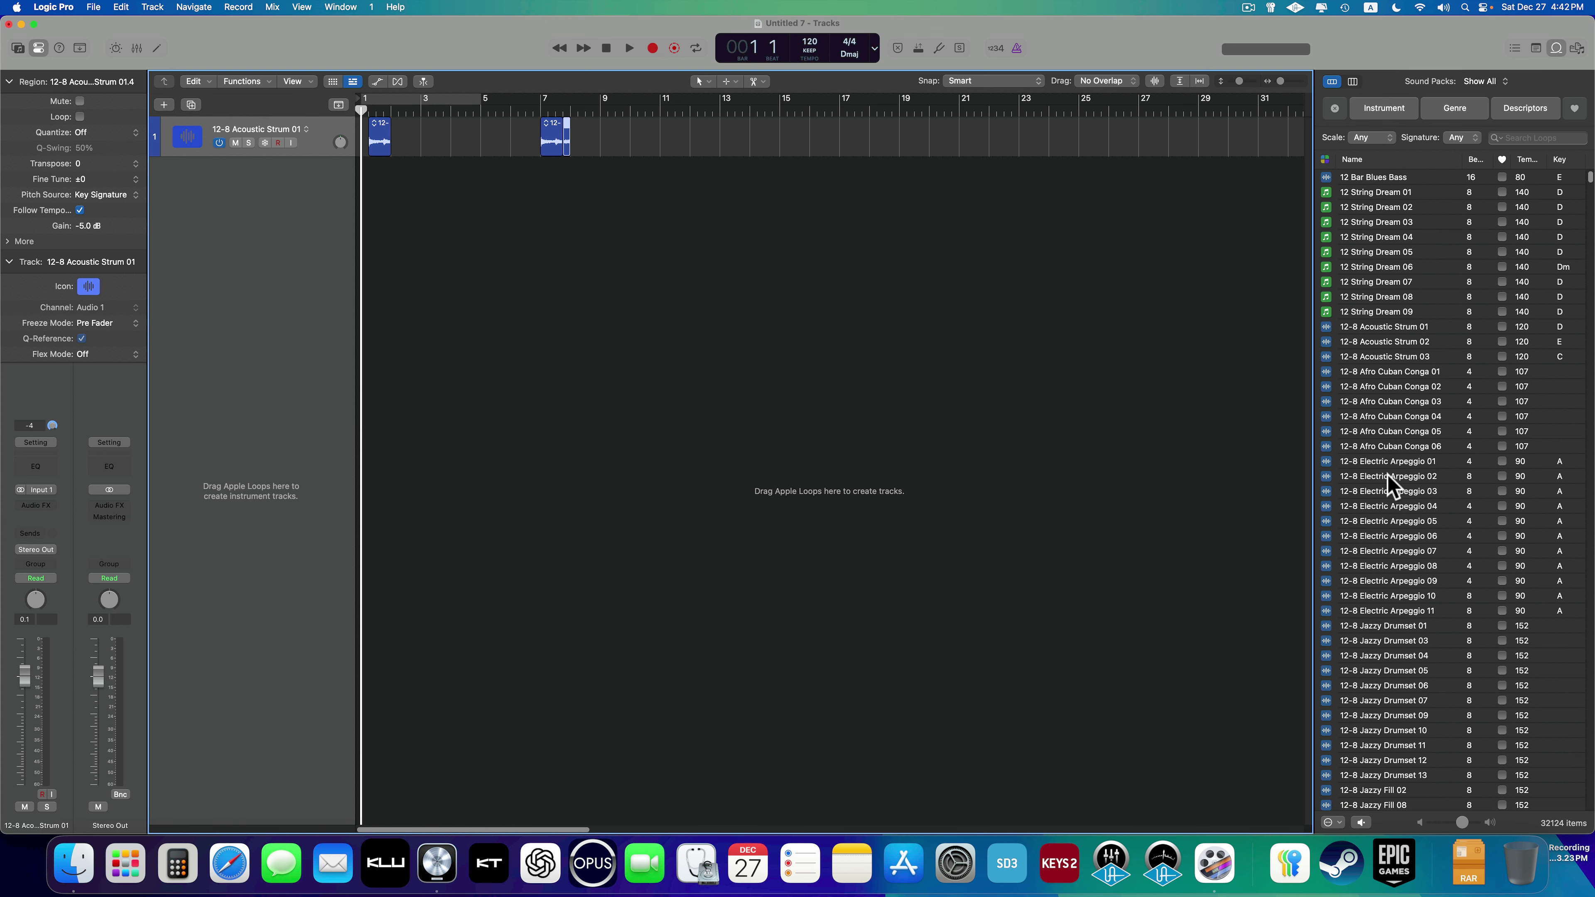
- Add the 12-8 Electric Arpeggio 02 loop on a new track at bar 12 and split it at bar 13
drag(1387, 475, 690, 211)
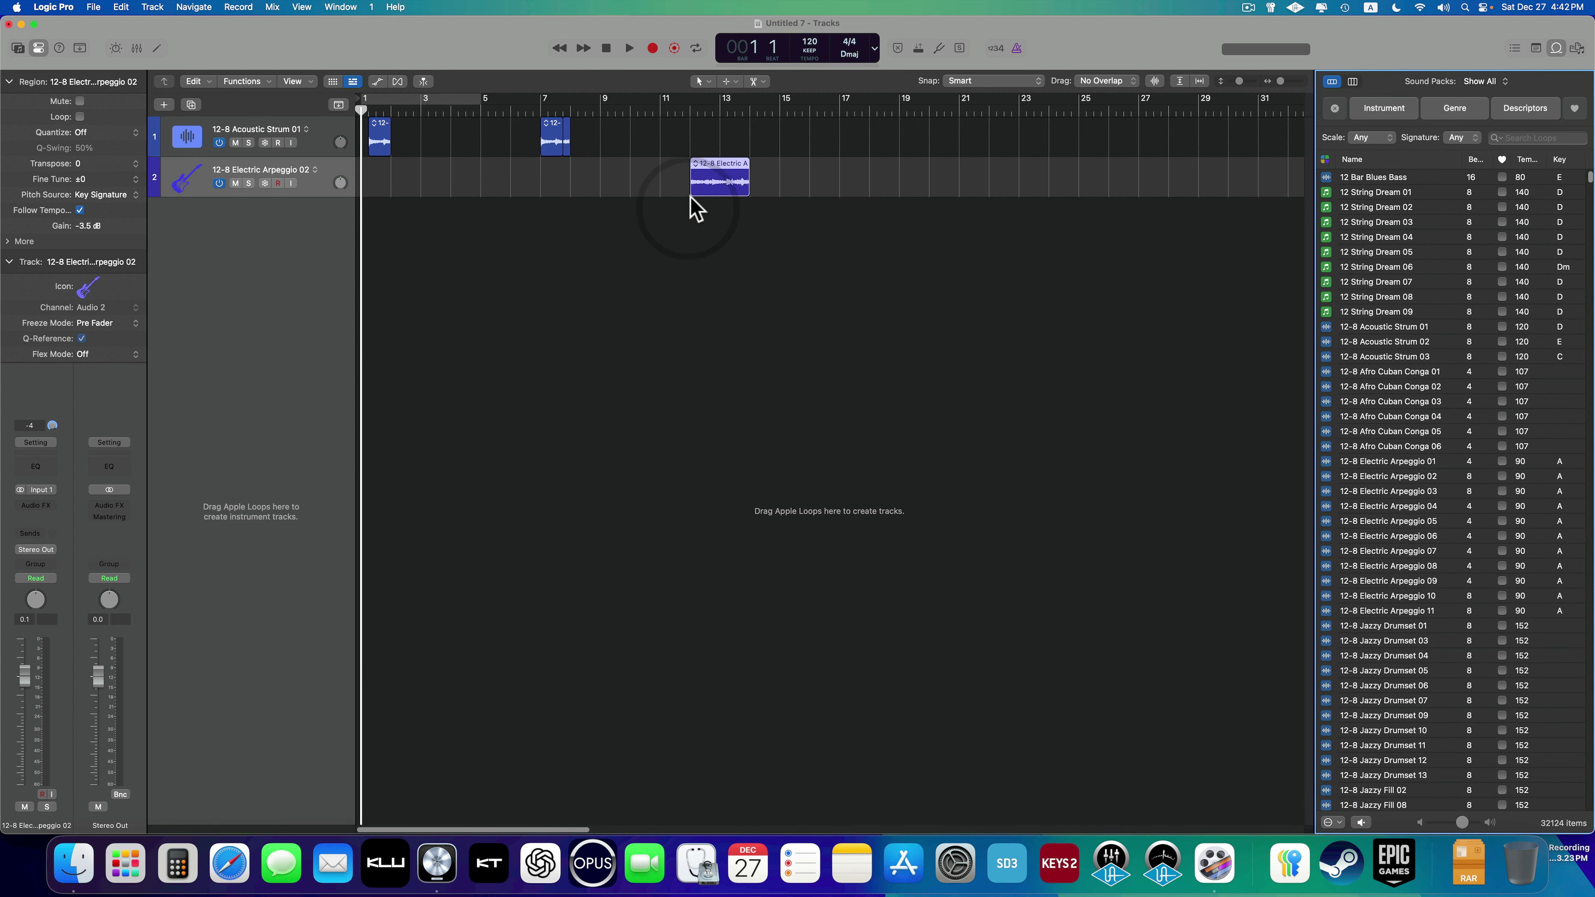
super+click(723, 182)
double_click(725, 181)
- Separate the two arpeggio halves, moving the first to bar 10, and show its waveform in the audio editor
drag(726, 181, 645, 164)
key(e)
key(e)
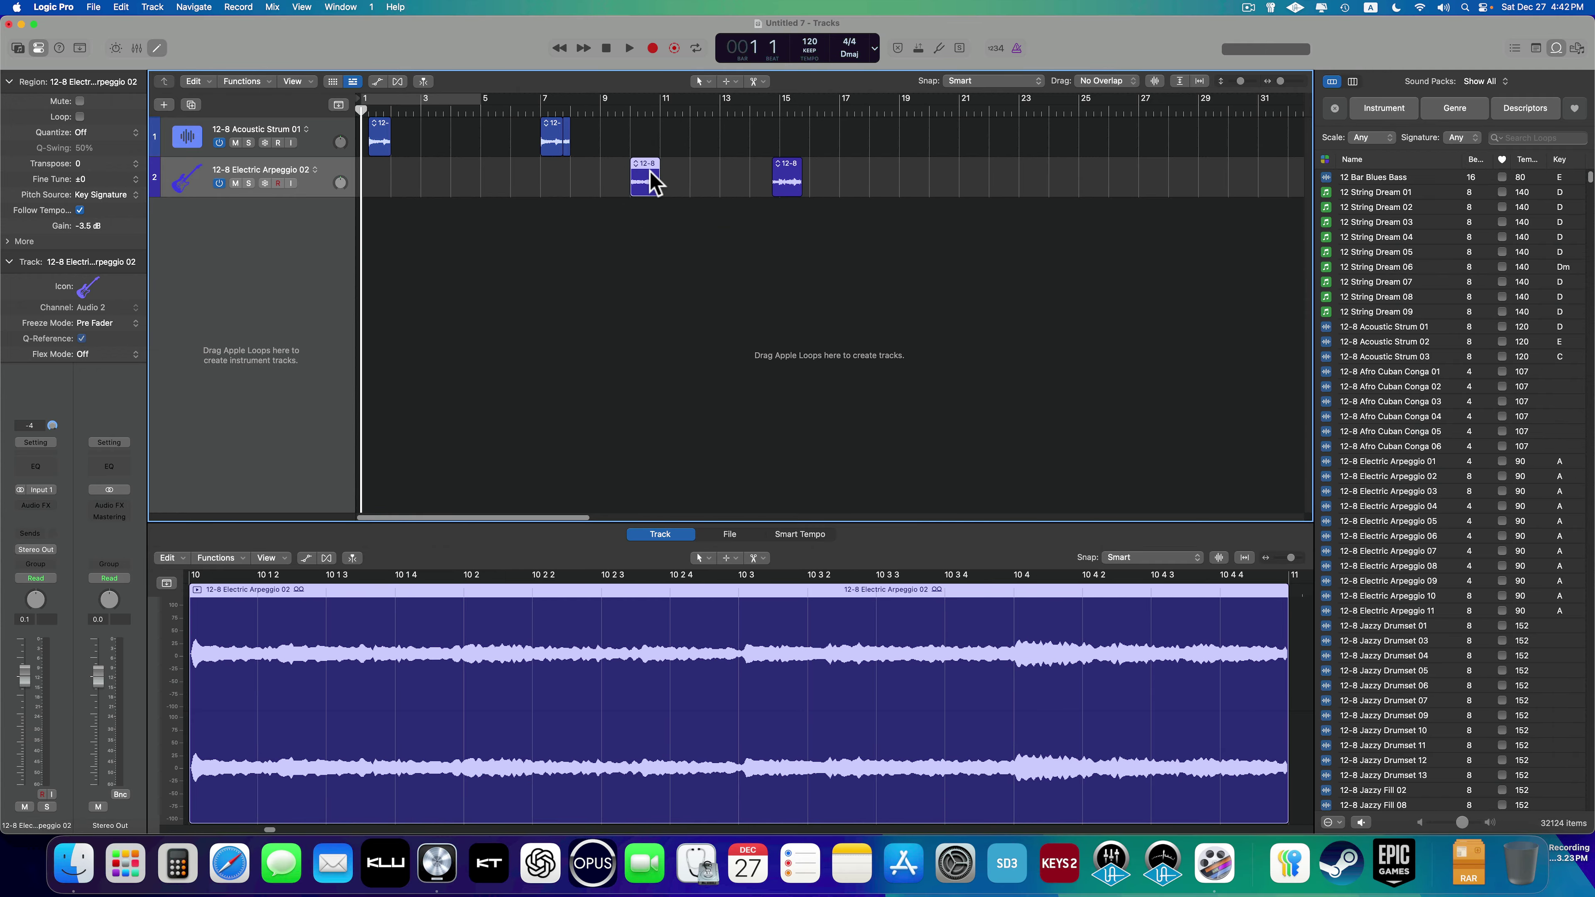
- Undo the moves, the split and the placement of the Electric Arpeggio 02 loop
key(super+z)
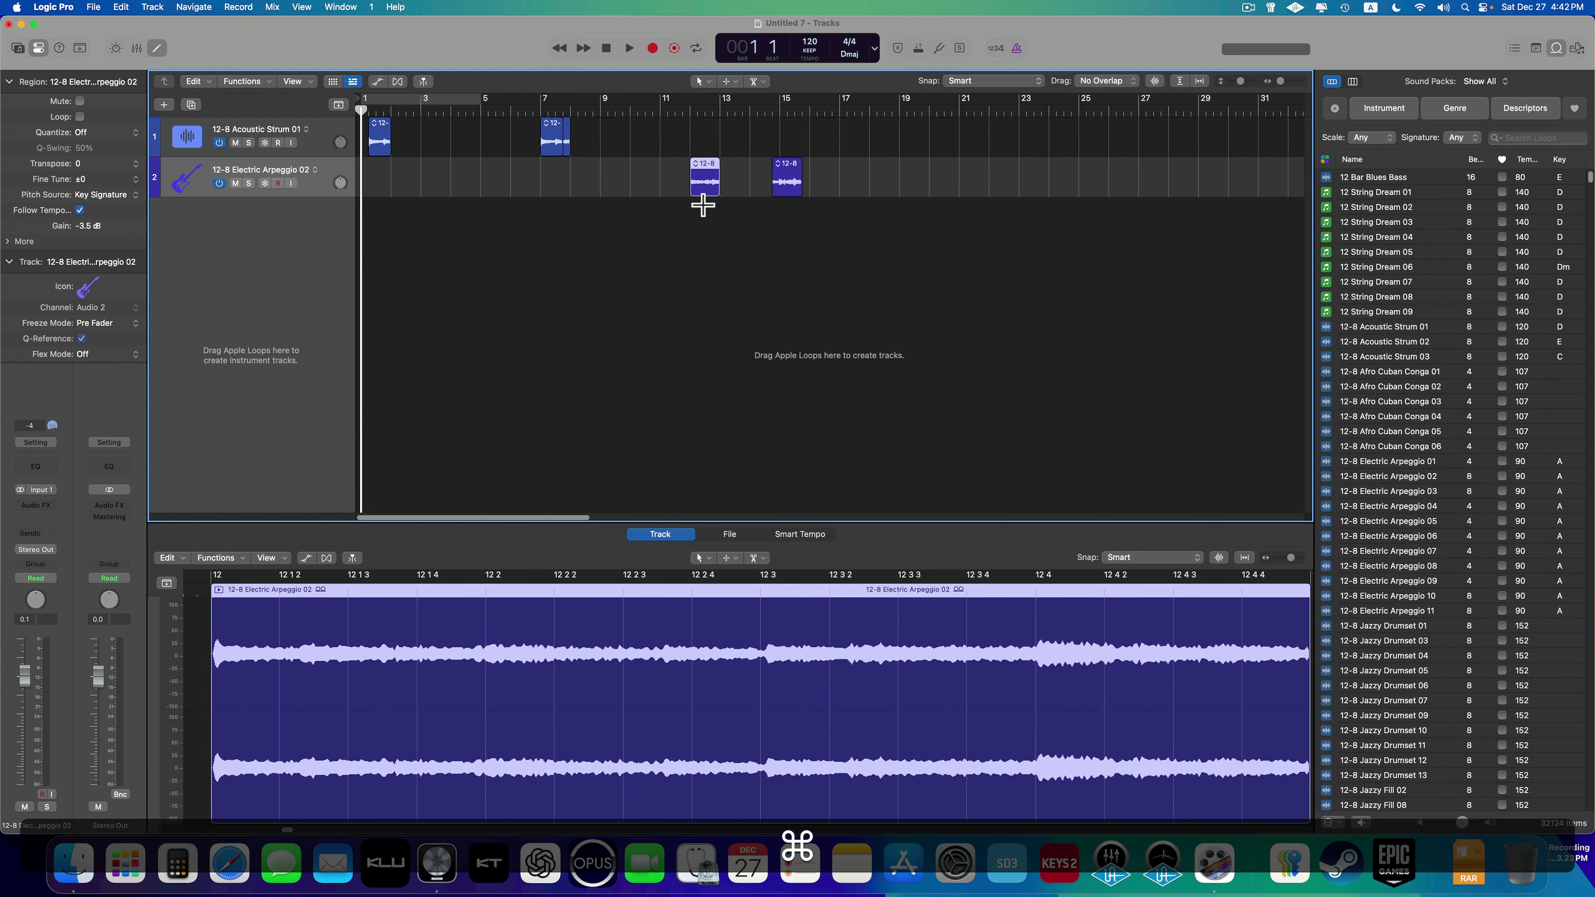
key(super+z)
key(super+z)
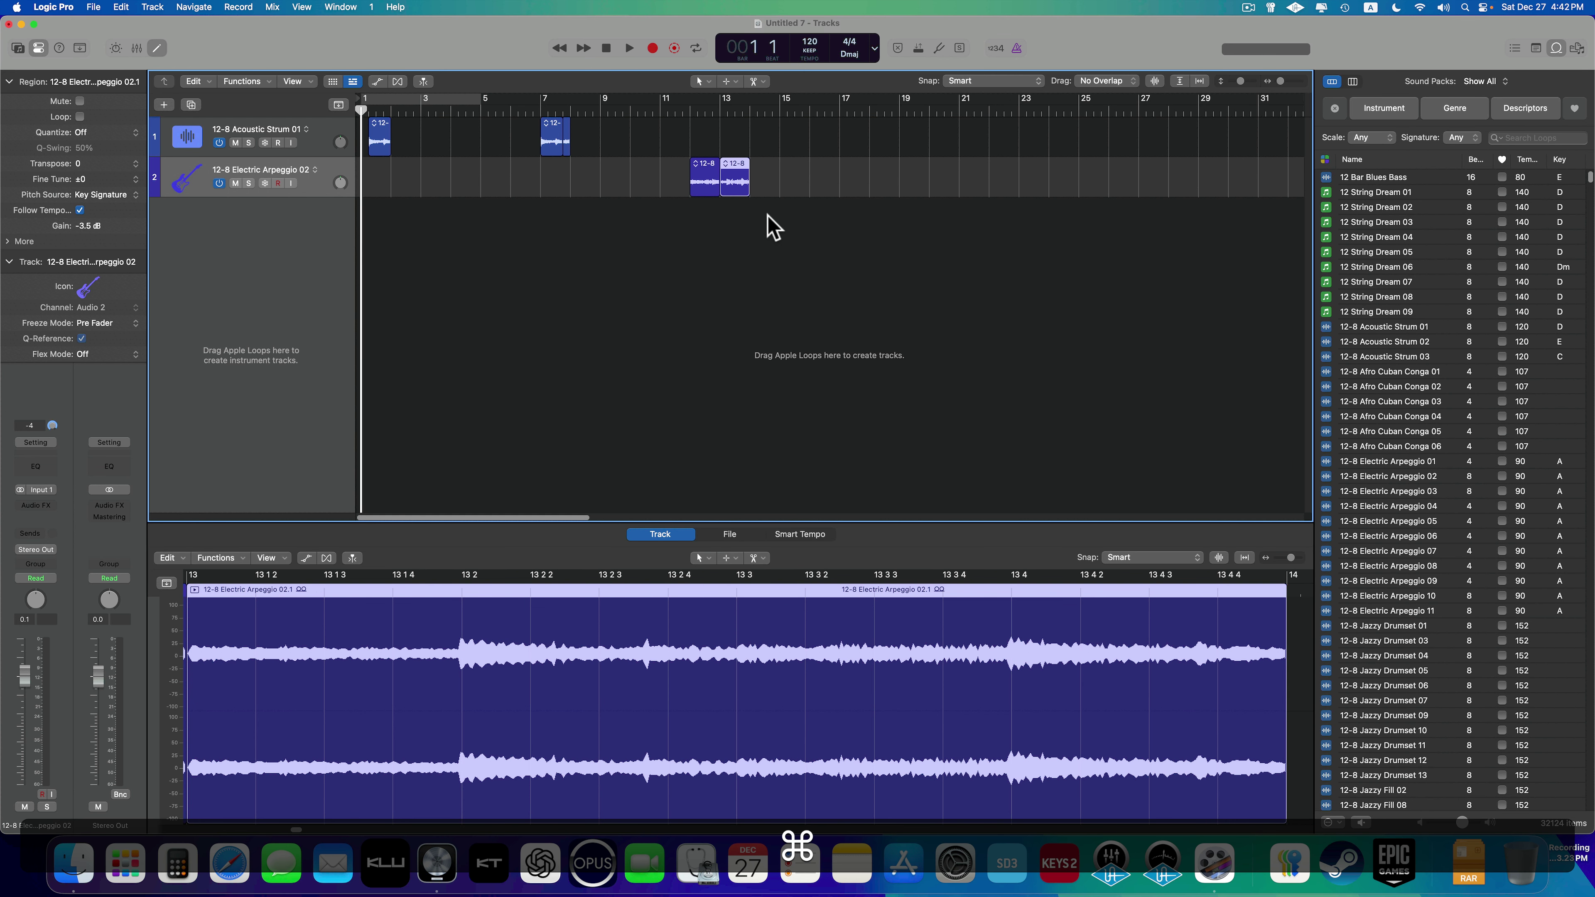
key(super+z)
key(super+z)
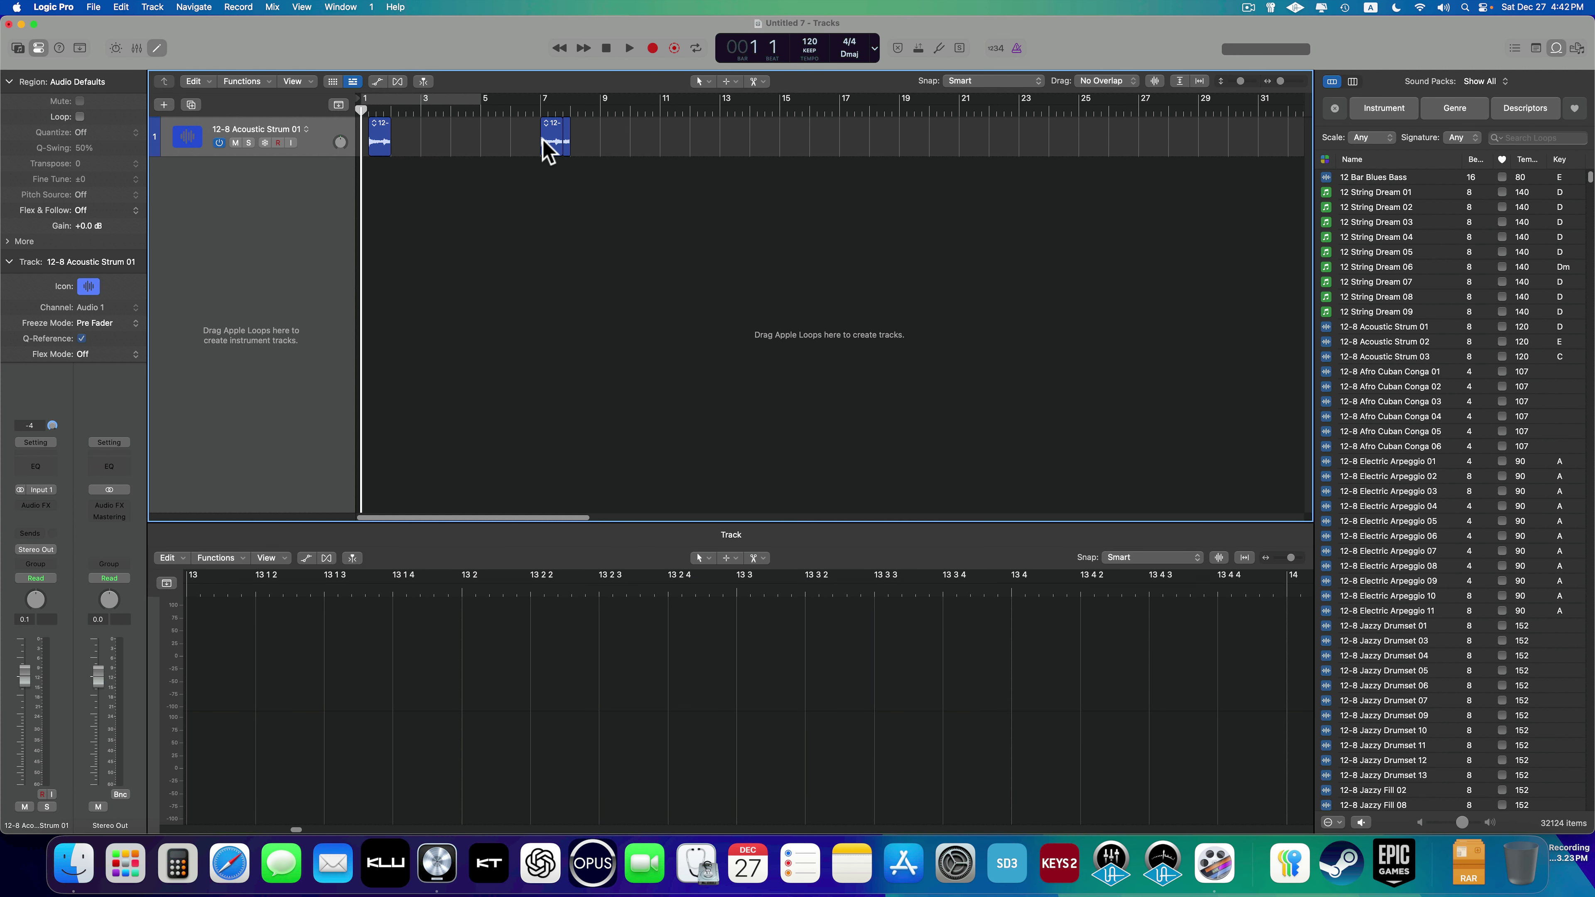
- Place the 12-8 Afro Cuban Conga 04 loop on a new track at bar 13
drag(1406, 417, 722, 175)
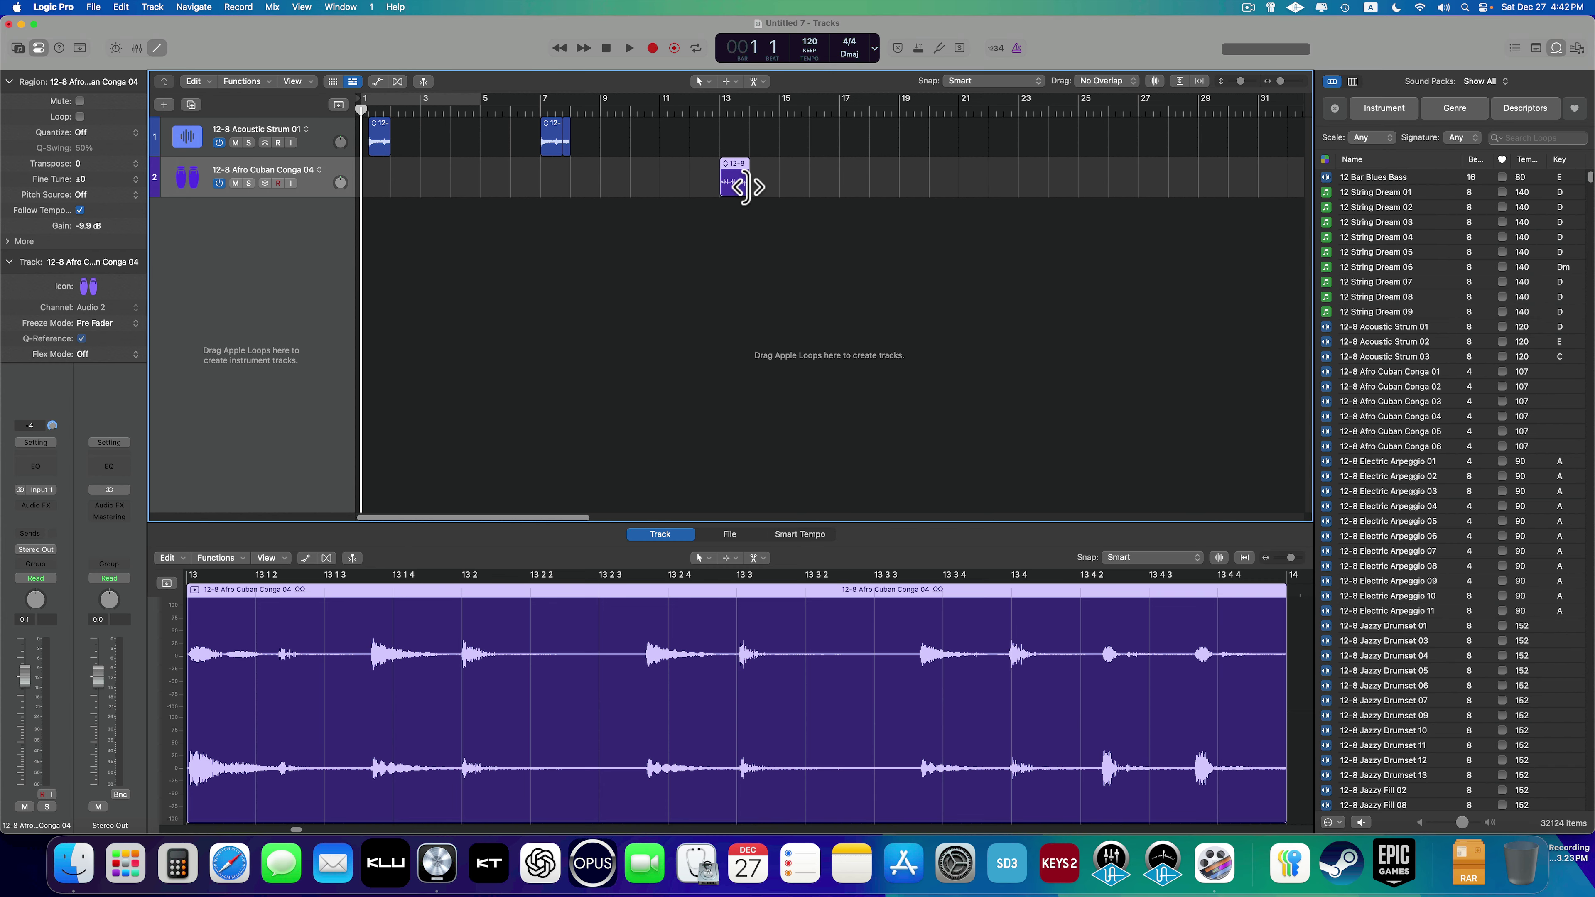
- Move the 12-8 Afro Cuban Conga 04 region along its track to bar 15, and back to start at bar 11
drag(745, 187, 721, 188)
drag(740, 176, 801, 173)
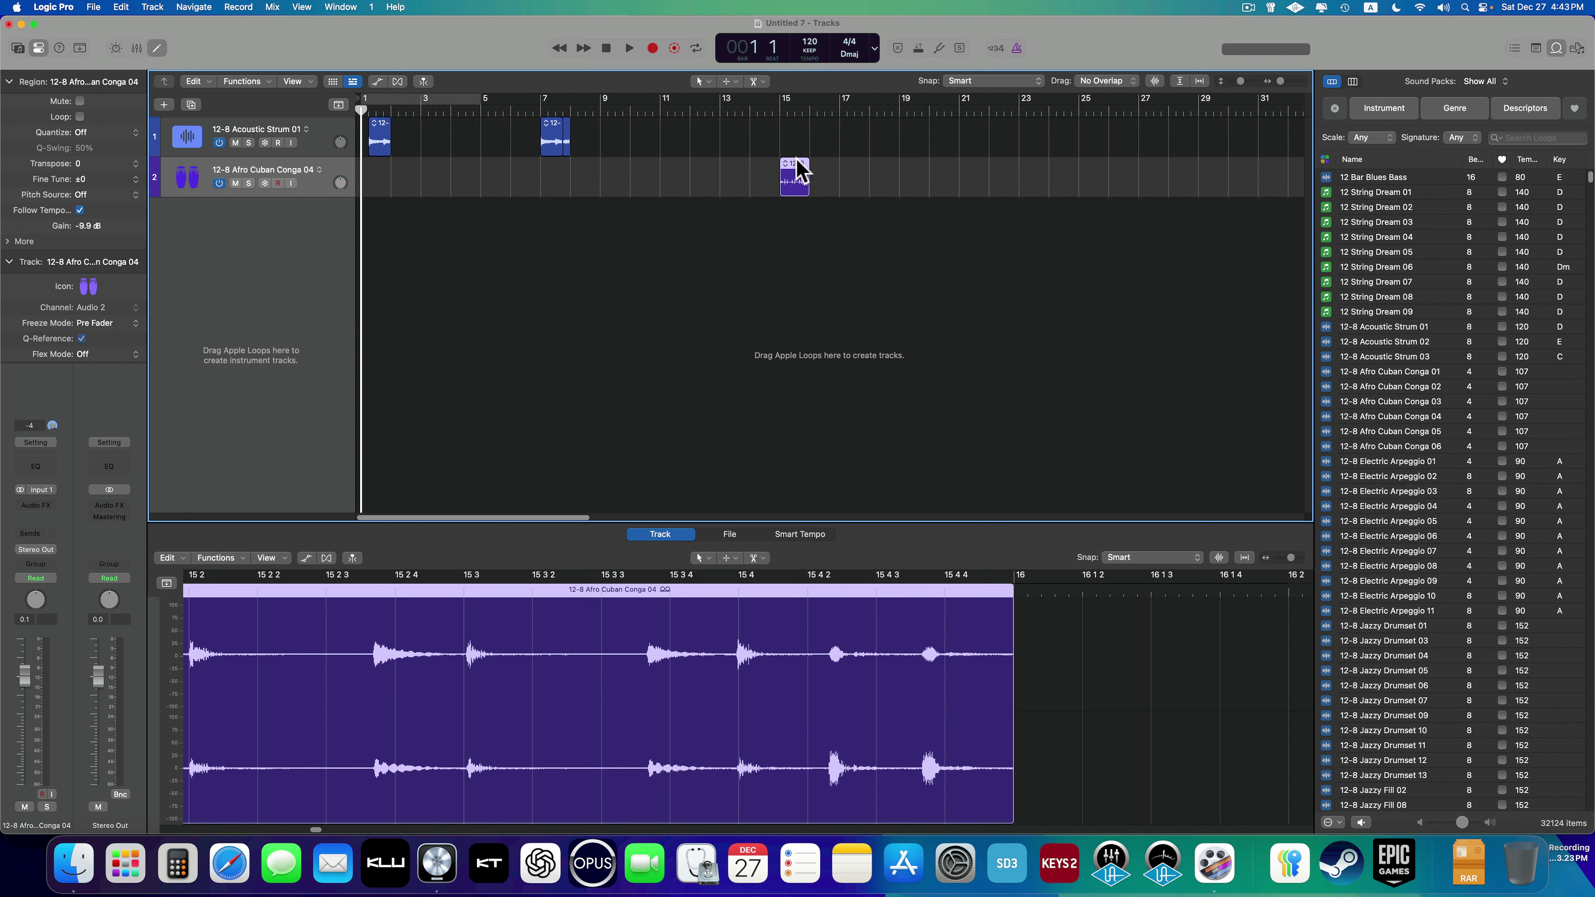
drag(798, 175, 767, 176)
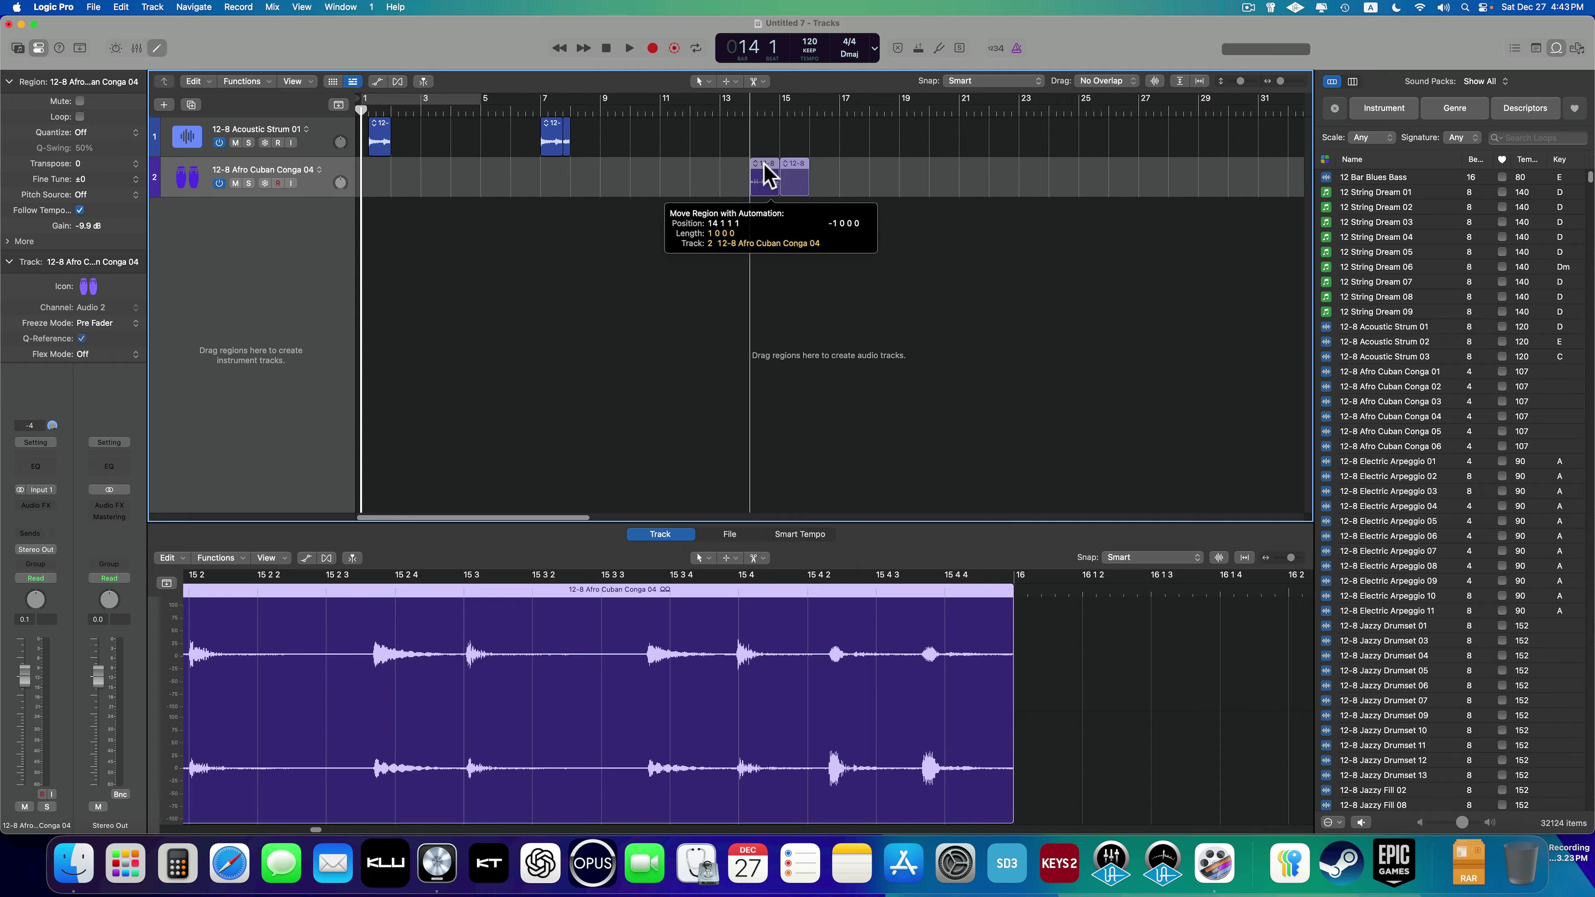
drag(766, 176, 680, 177)
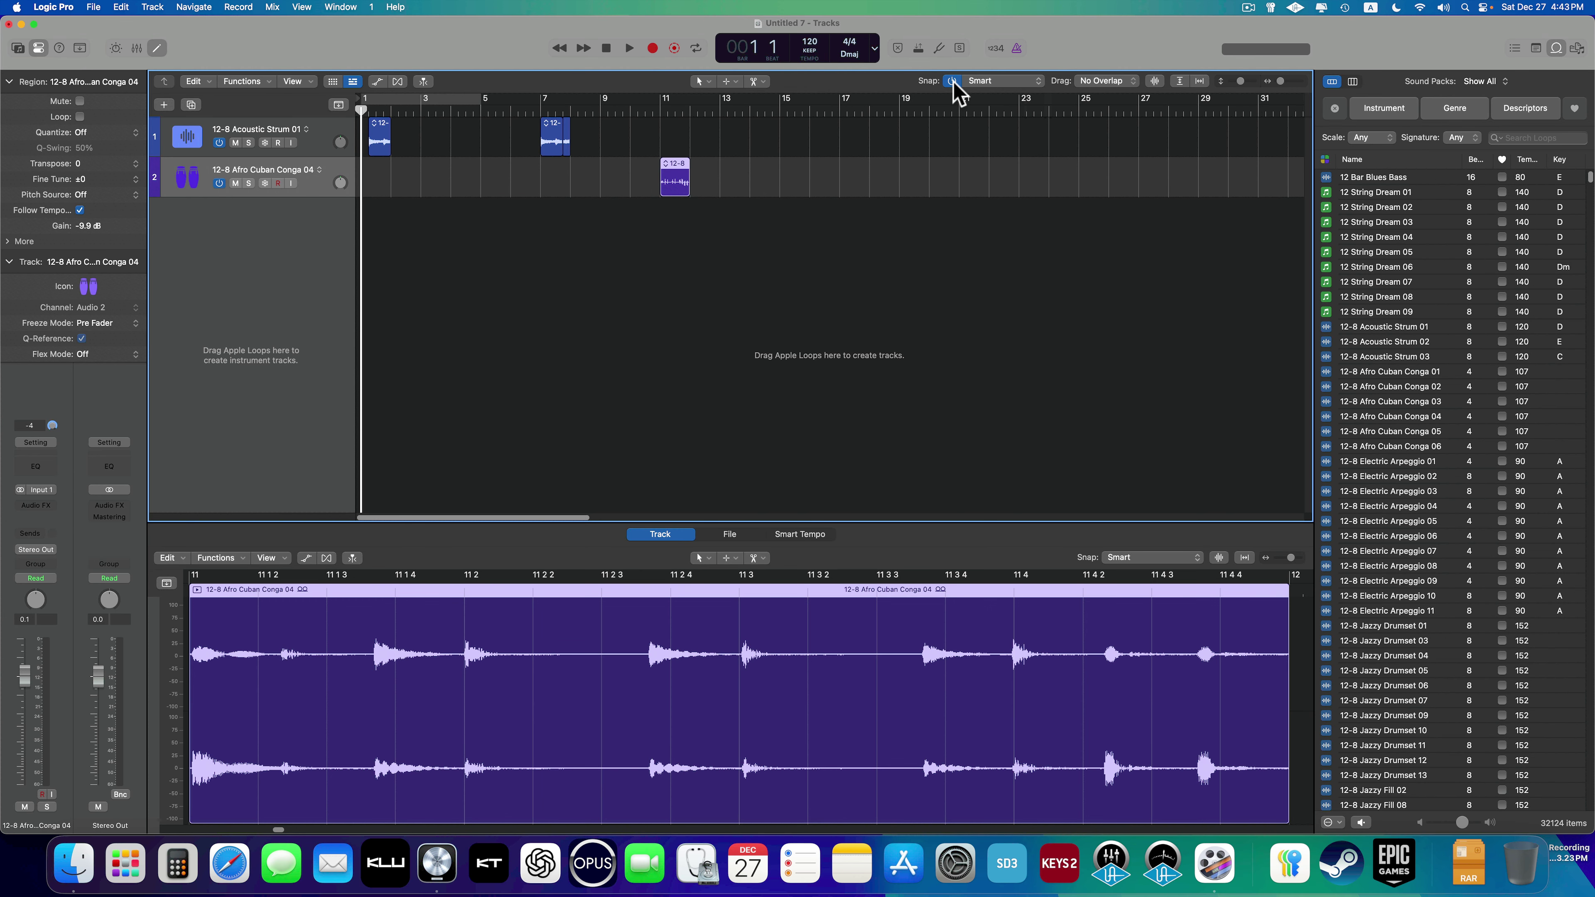
- Move the conga region earlier to 10 4 4 with Snap set to Smart, and shift it slightly later with Snap off
click(952, 80)
drag(1279, 80, 1301, 81)
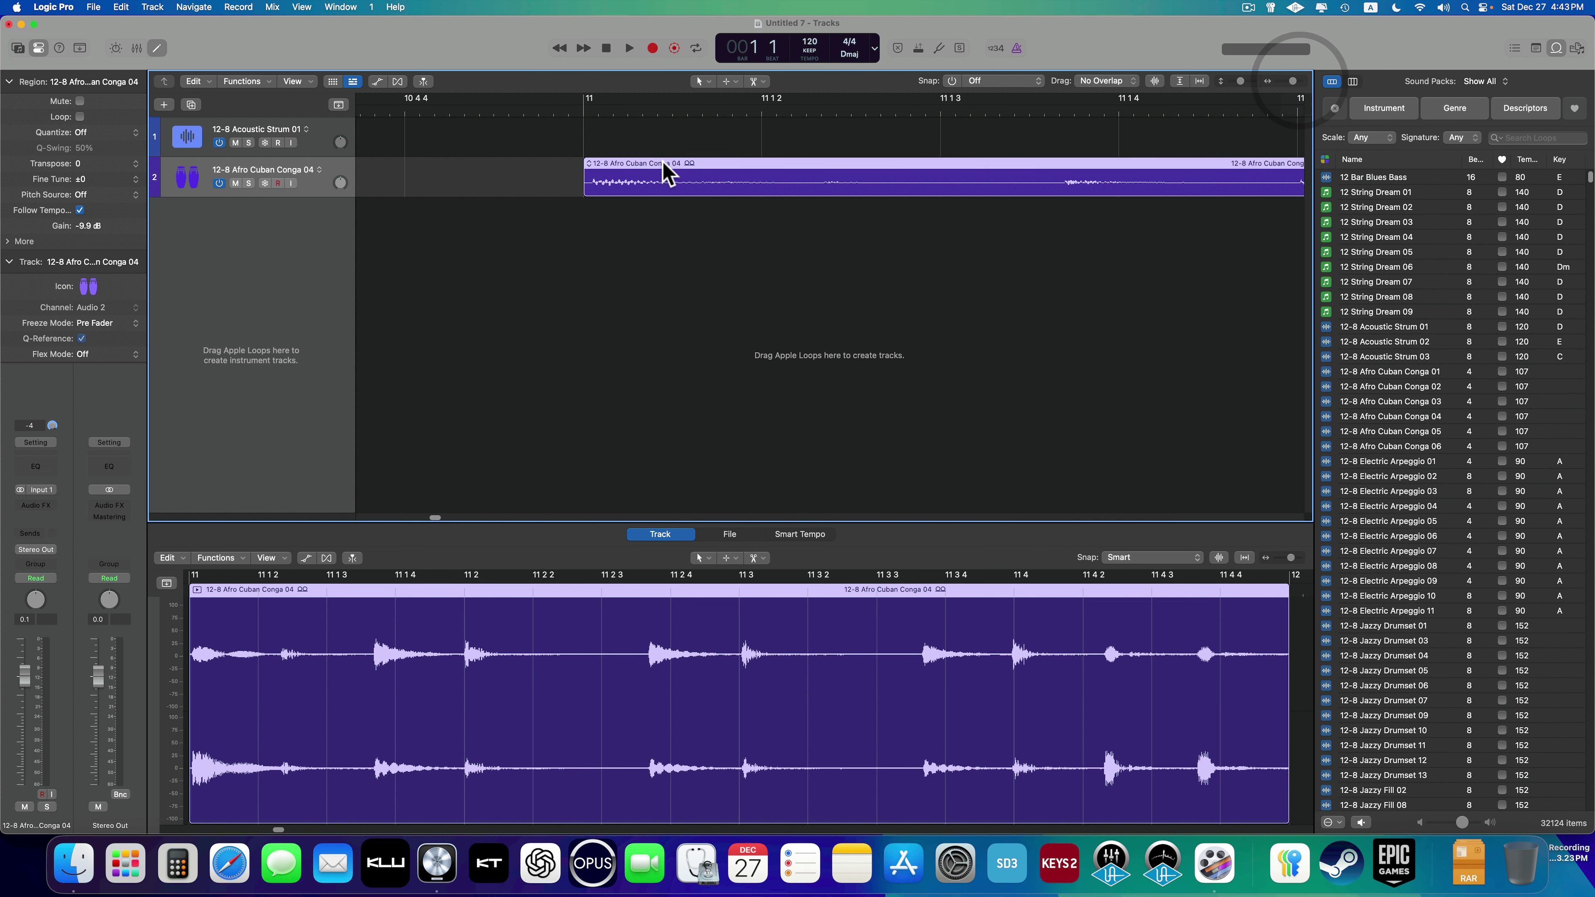
click(953, 83)
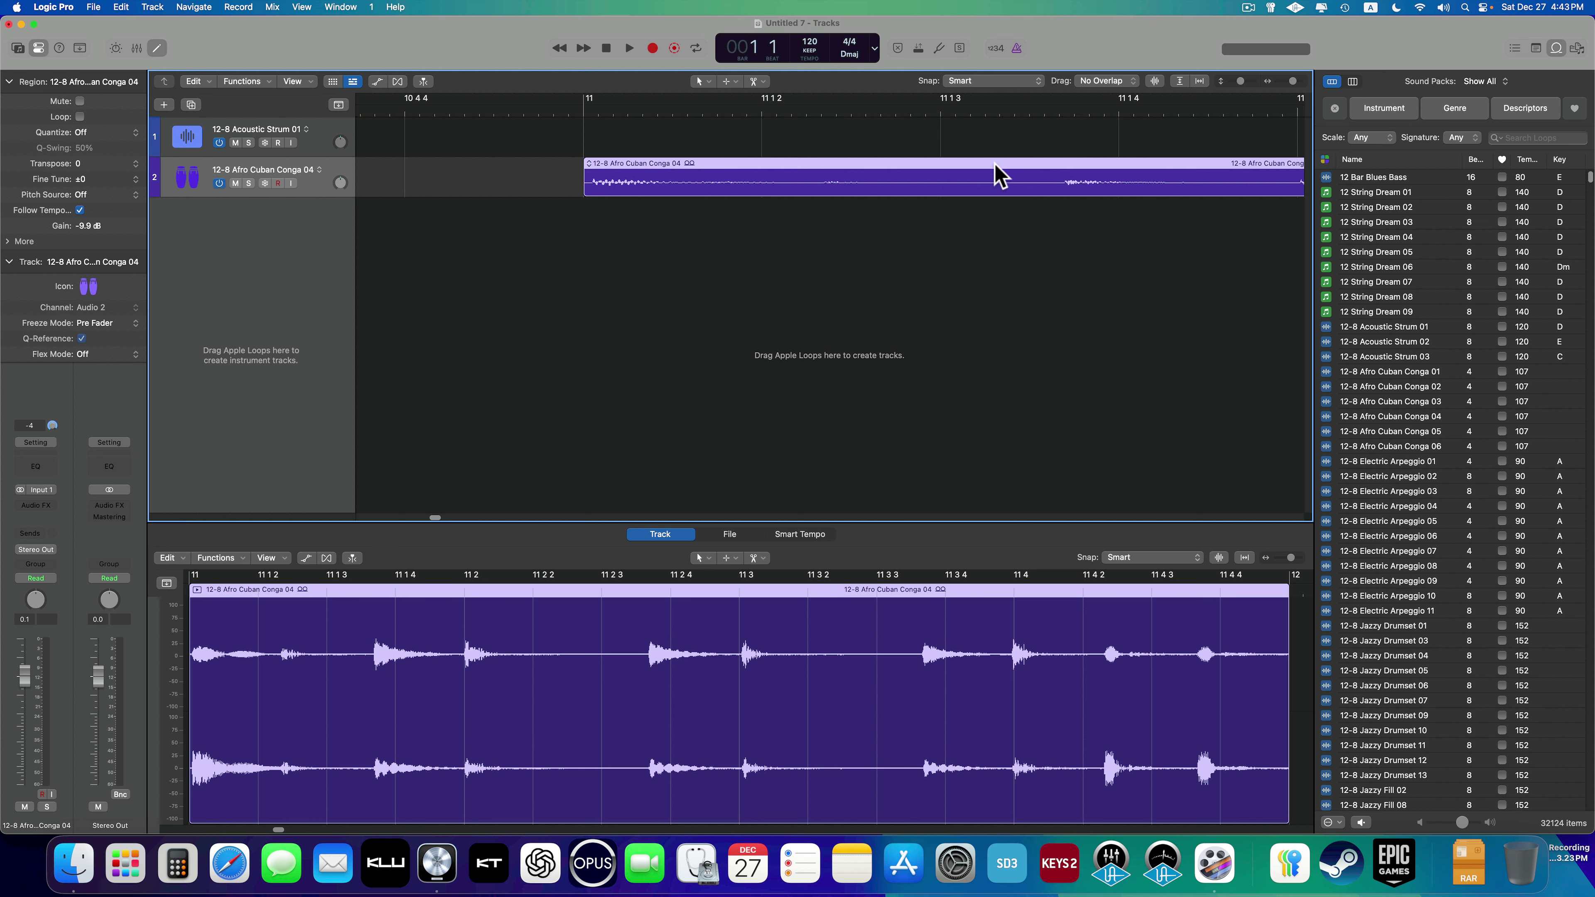
drag(993, 173, 817, 177)
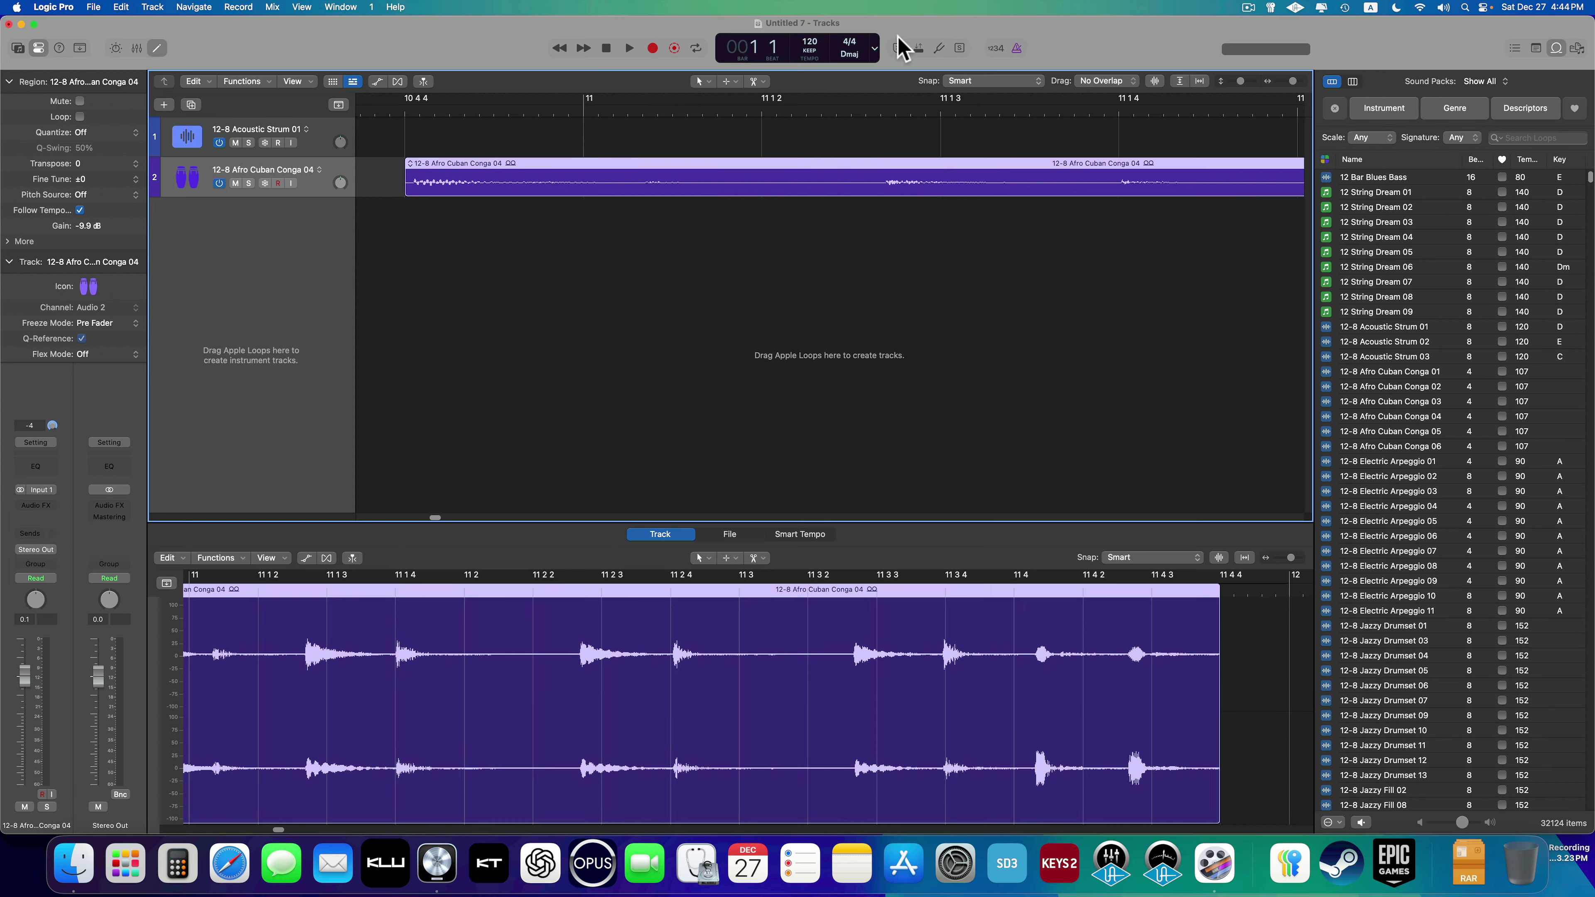
mouse_move(953, 84)
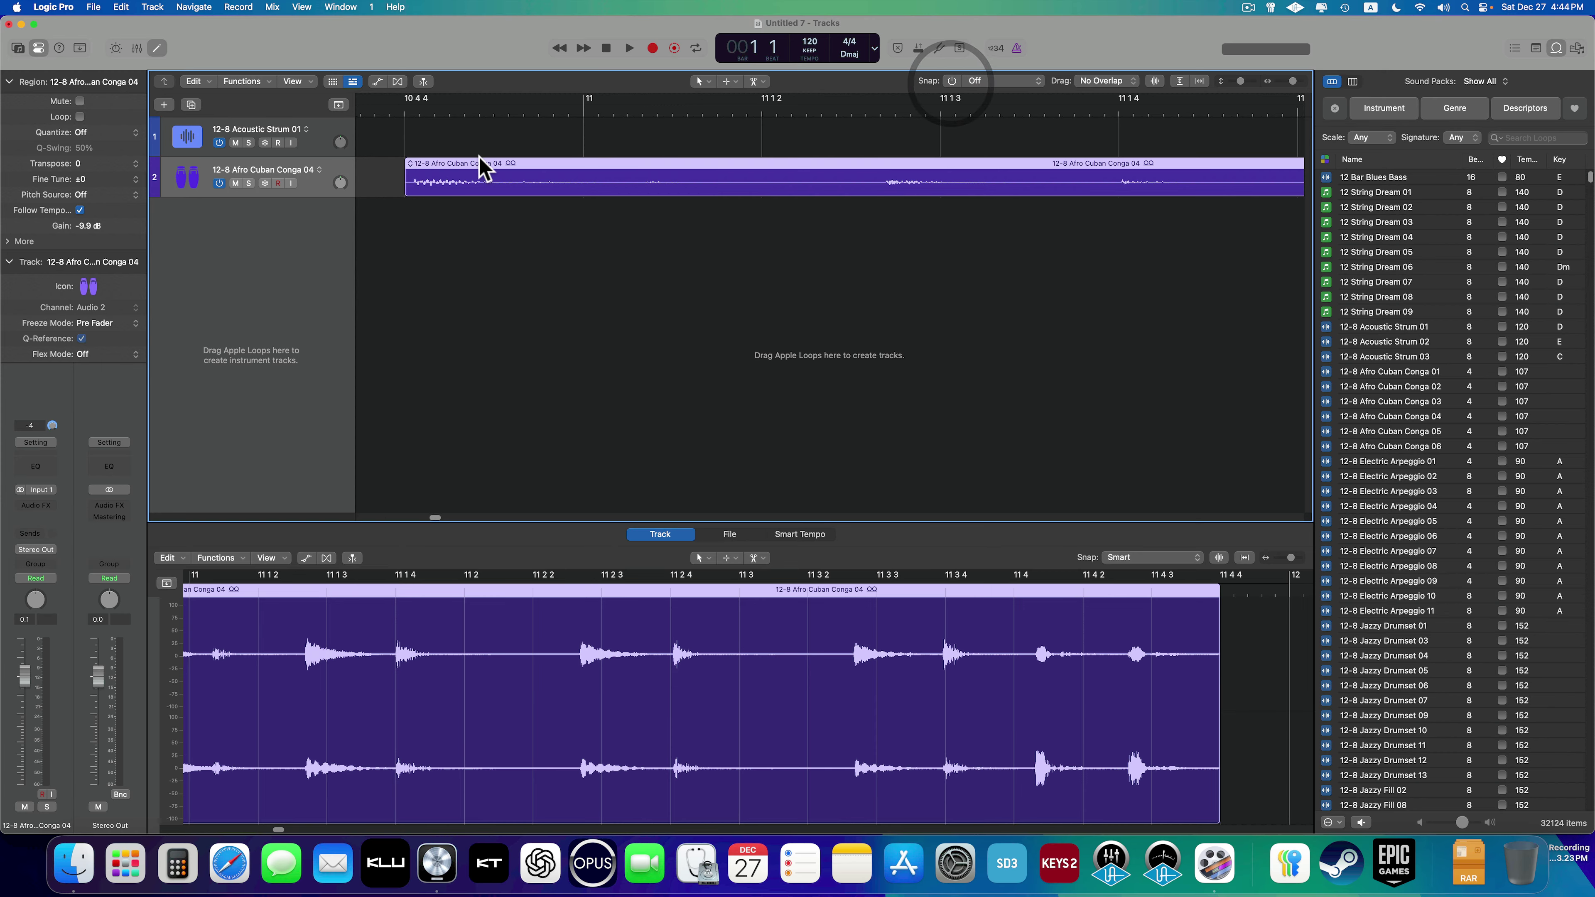
drag(466, 160, 491, 167)
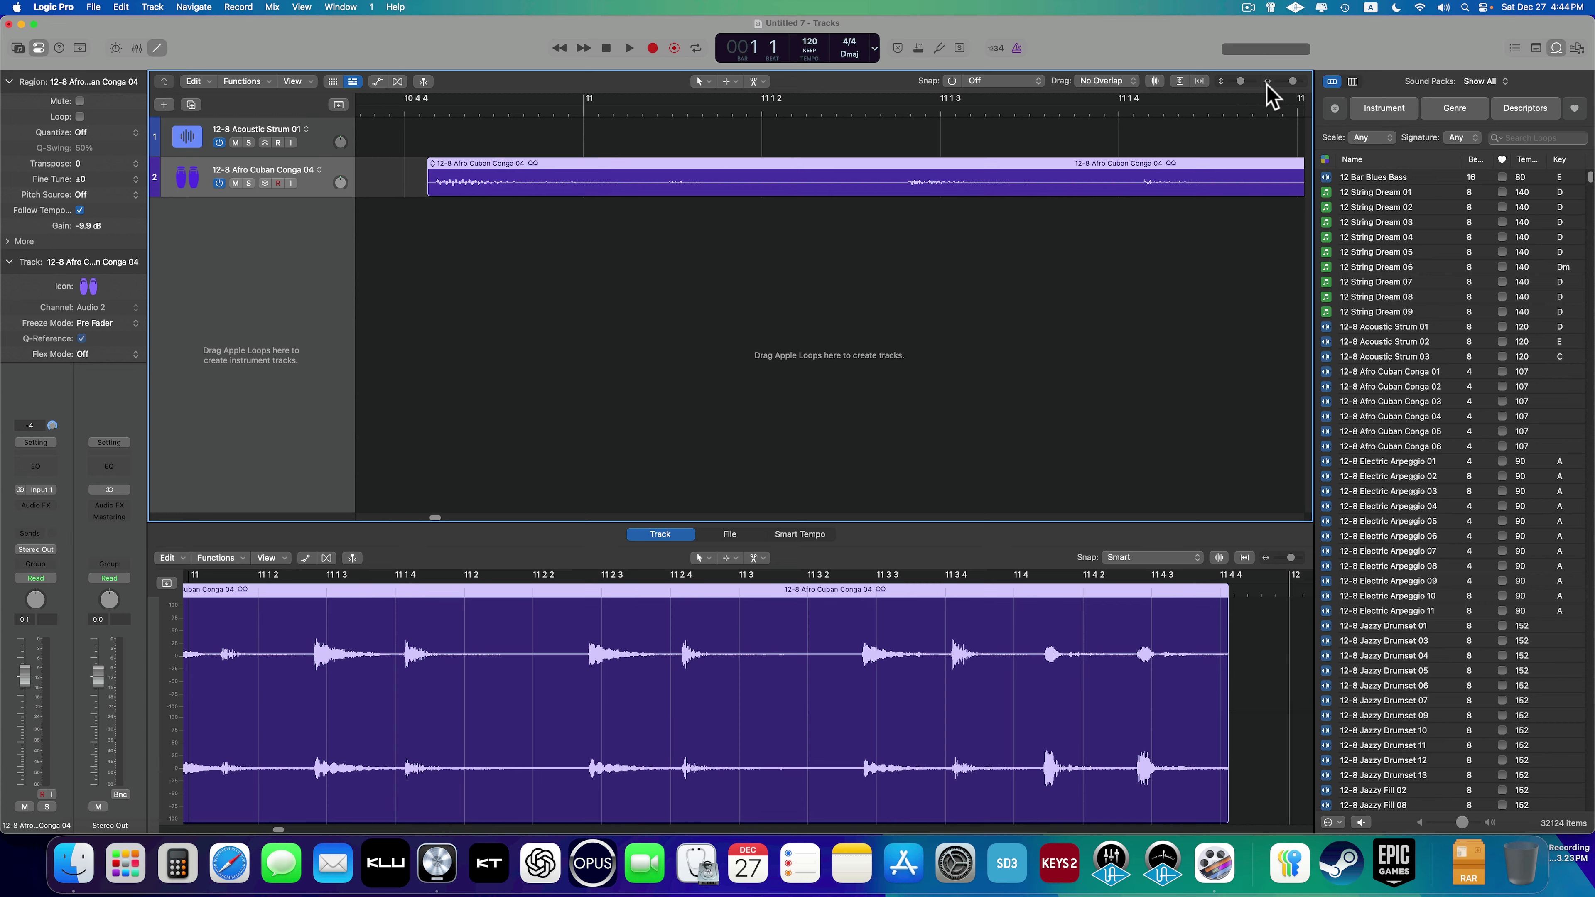
- Play back the conga region from just before its start
drag(1292, 82, 1290, 82)
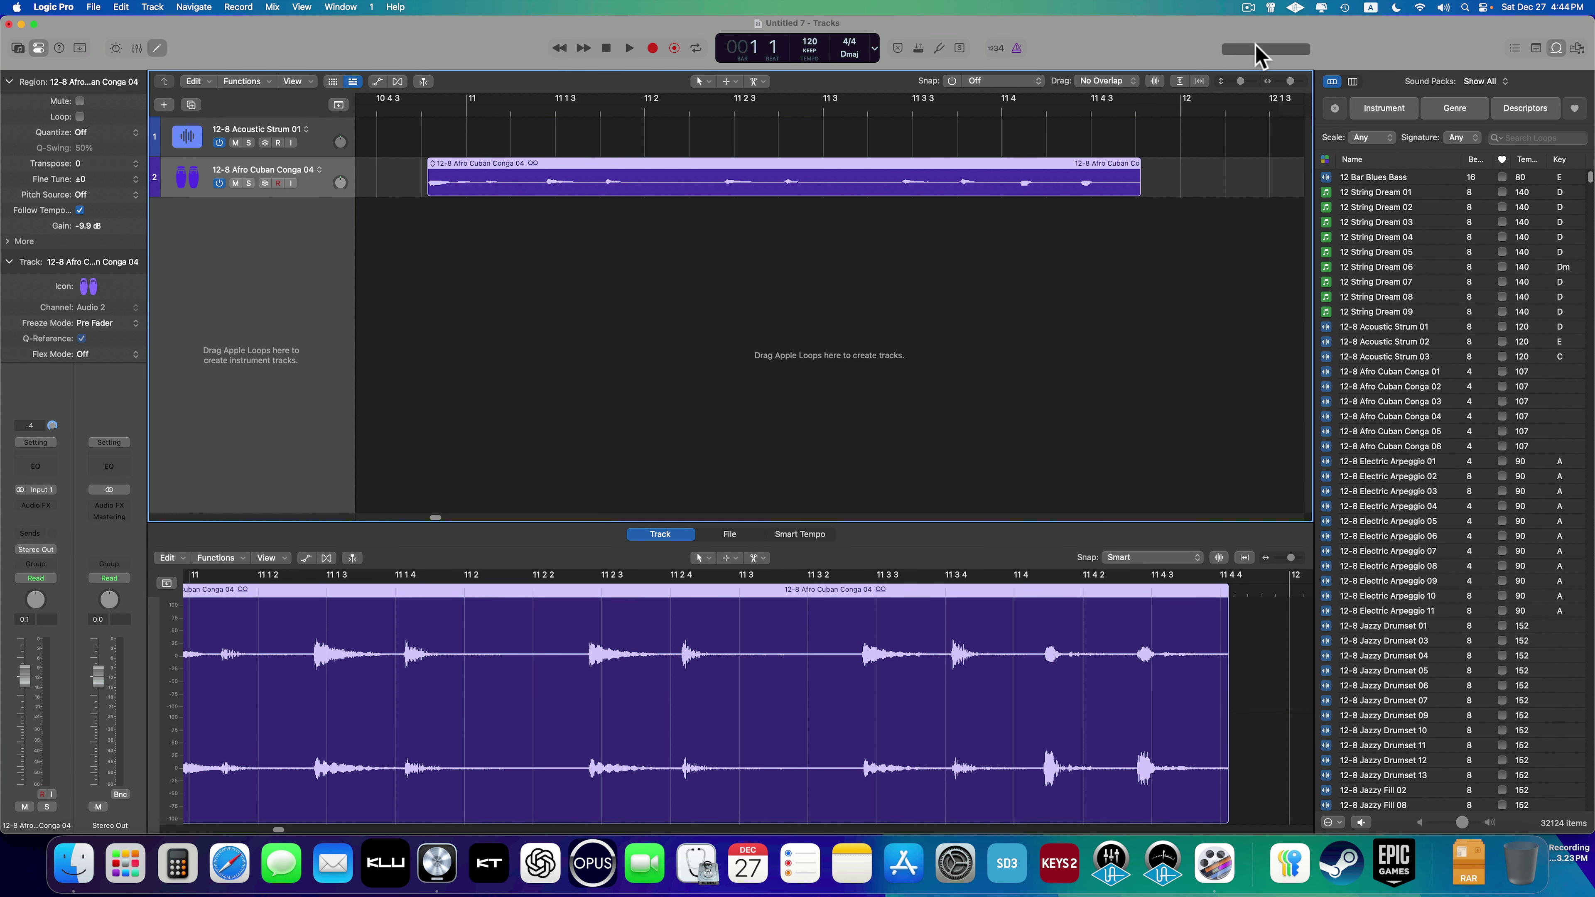
click(423, 108)
key(space)
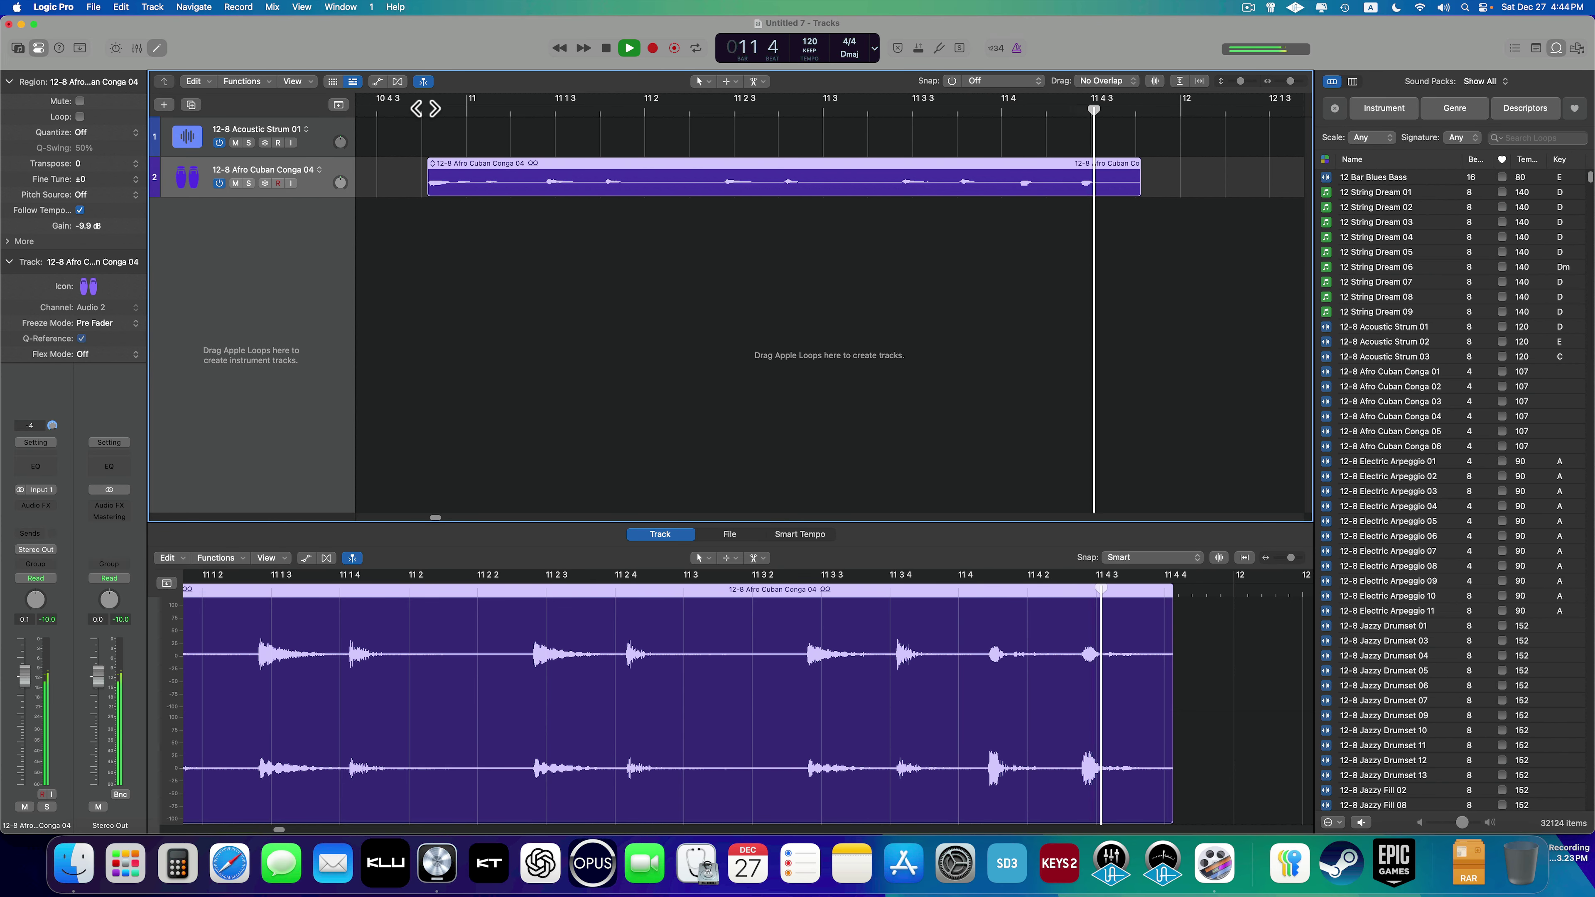
key(space)
- Loop the 12-8 Afro Cuban Conga 04 region from its end until past bar 14
scroll(445, 196, down, 5)
scroll(446, 196, up, 1)
scroll(445, 196, left, 5)
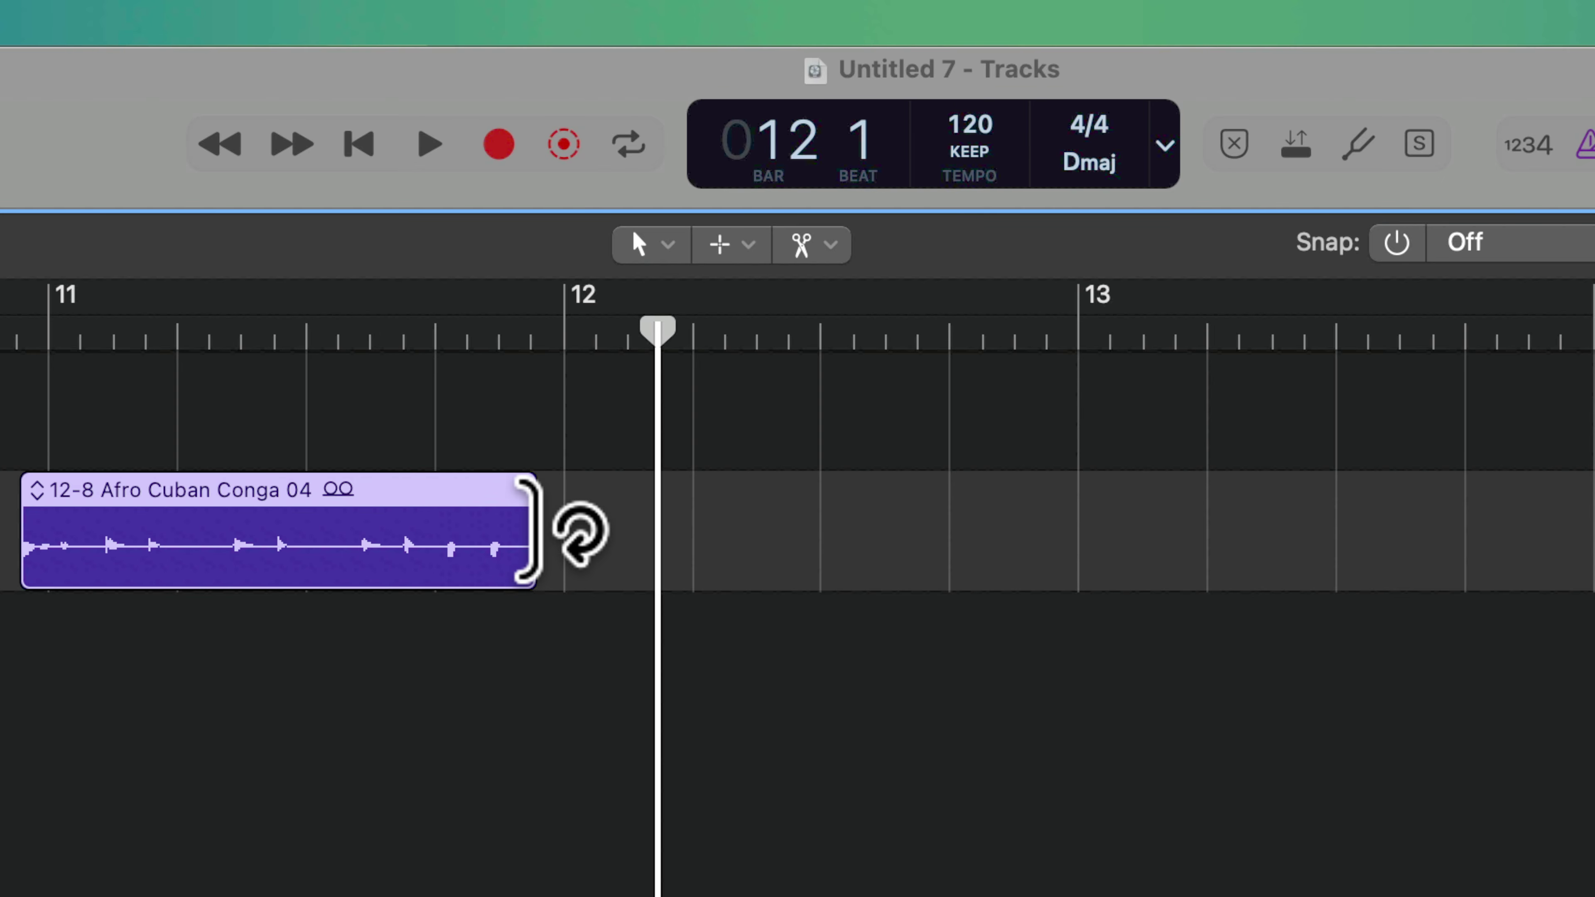
drag(579, 532, 1594, 631)
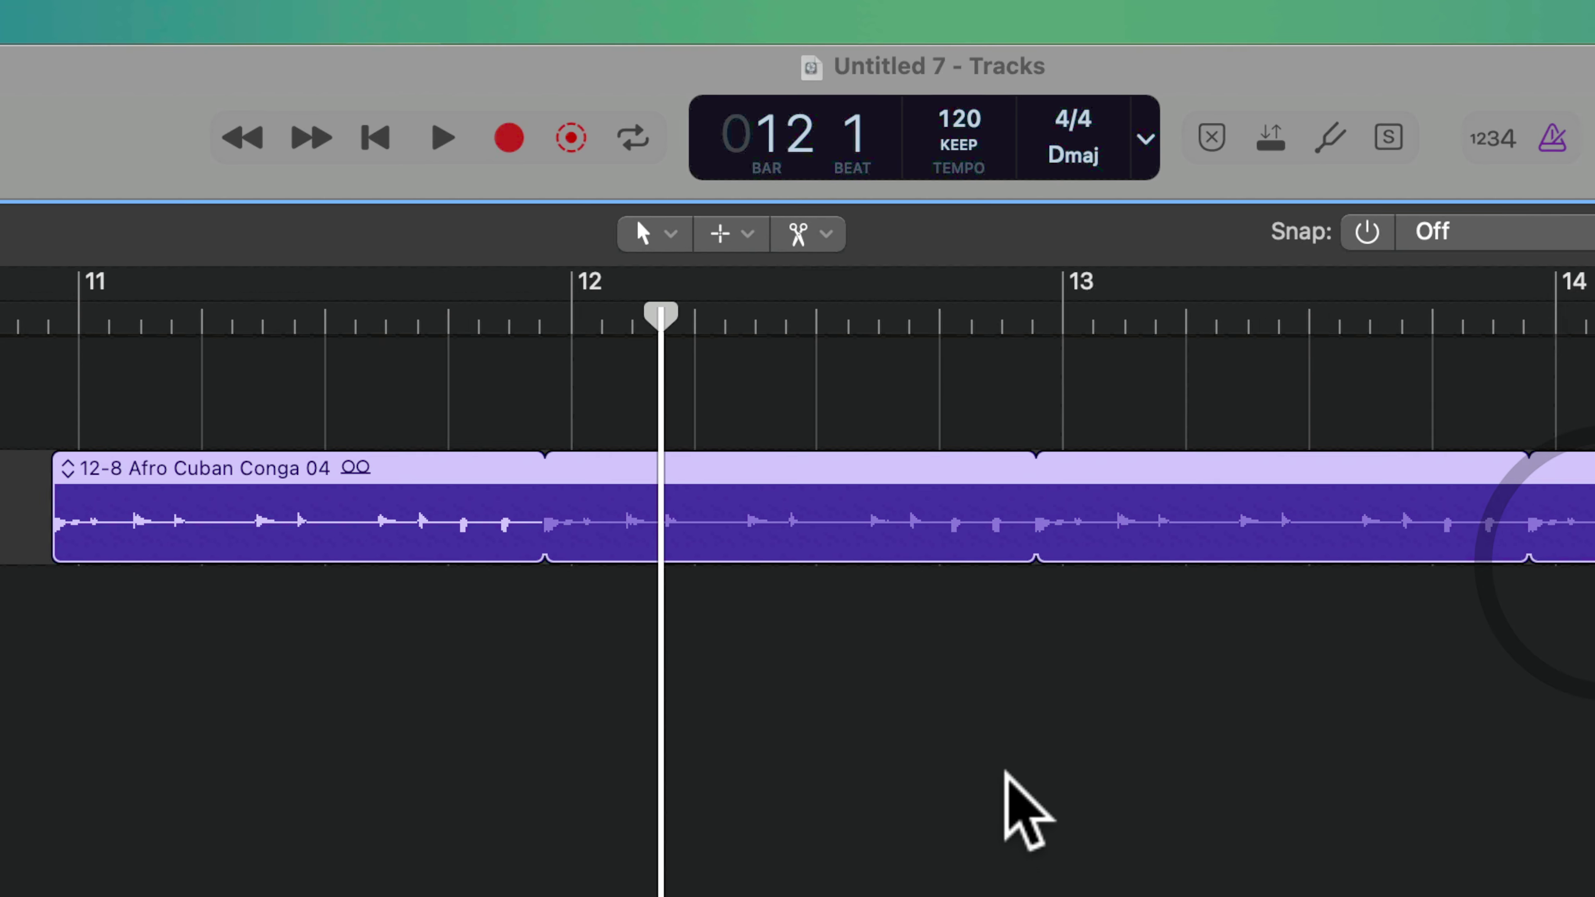
- Loop the short 12-8 Acoustic Strum 01.4 region on the first track until bar 10
scroll(816, 275, left, 10)
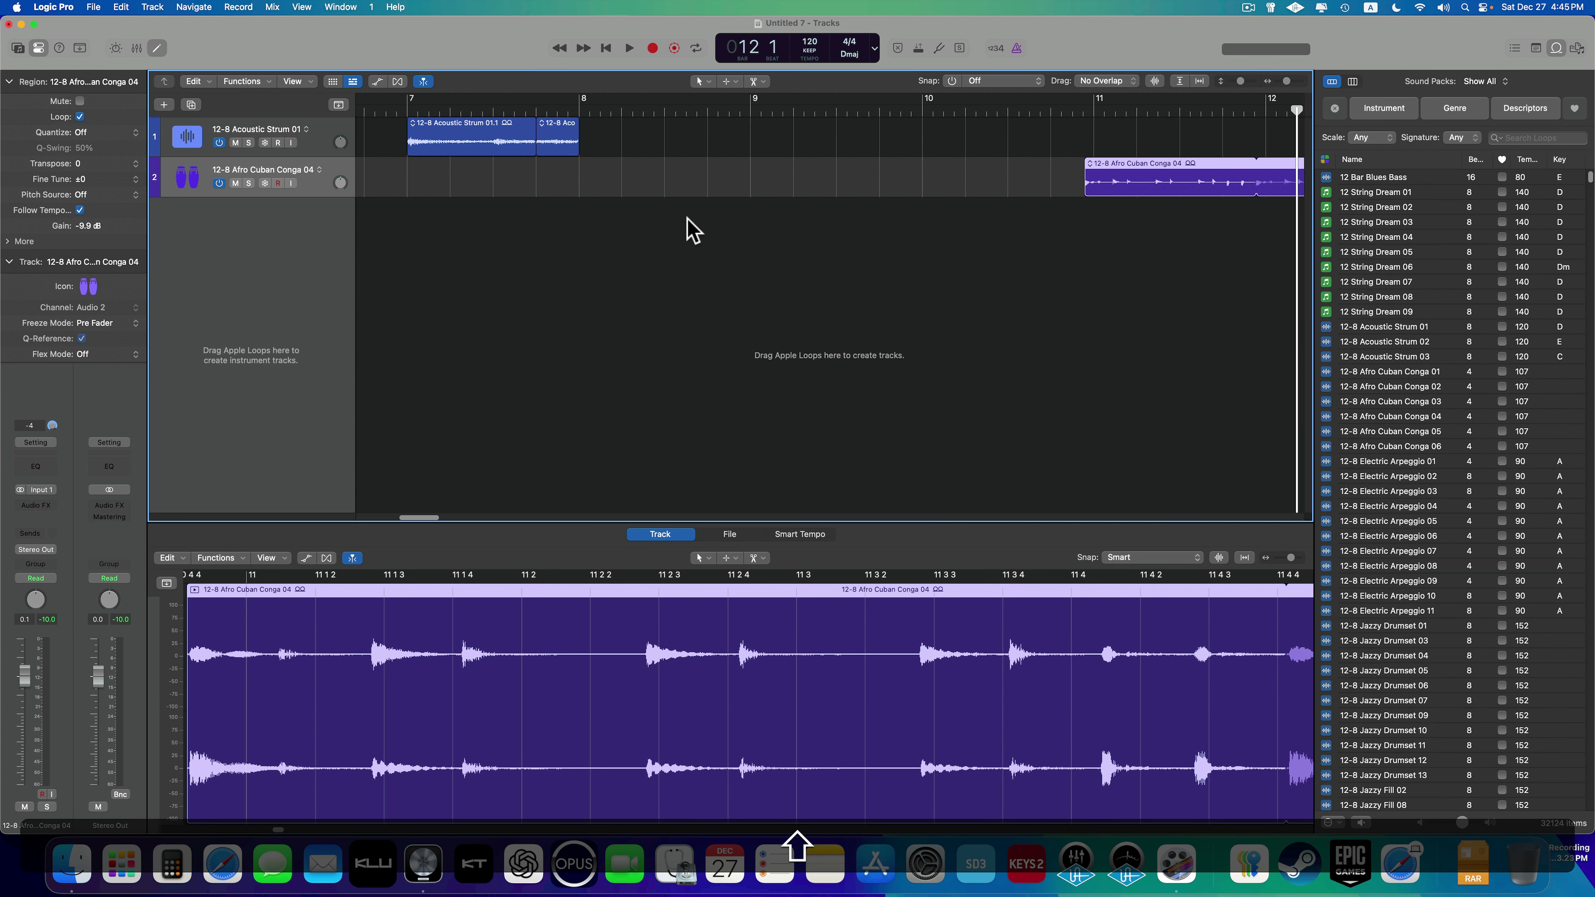
click(546, 143)
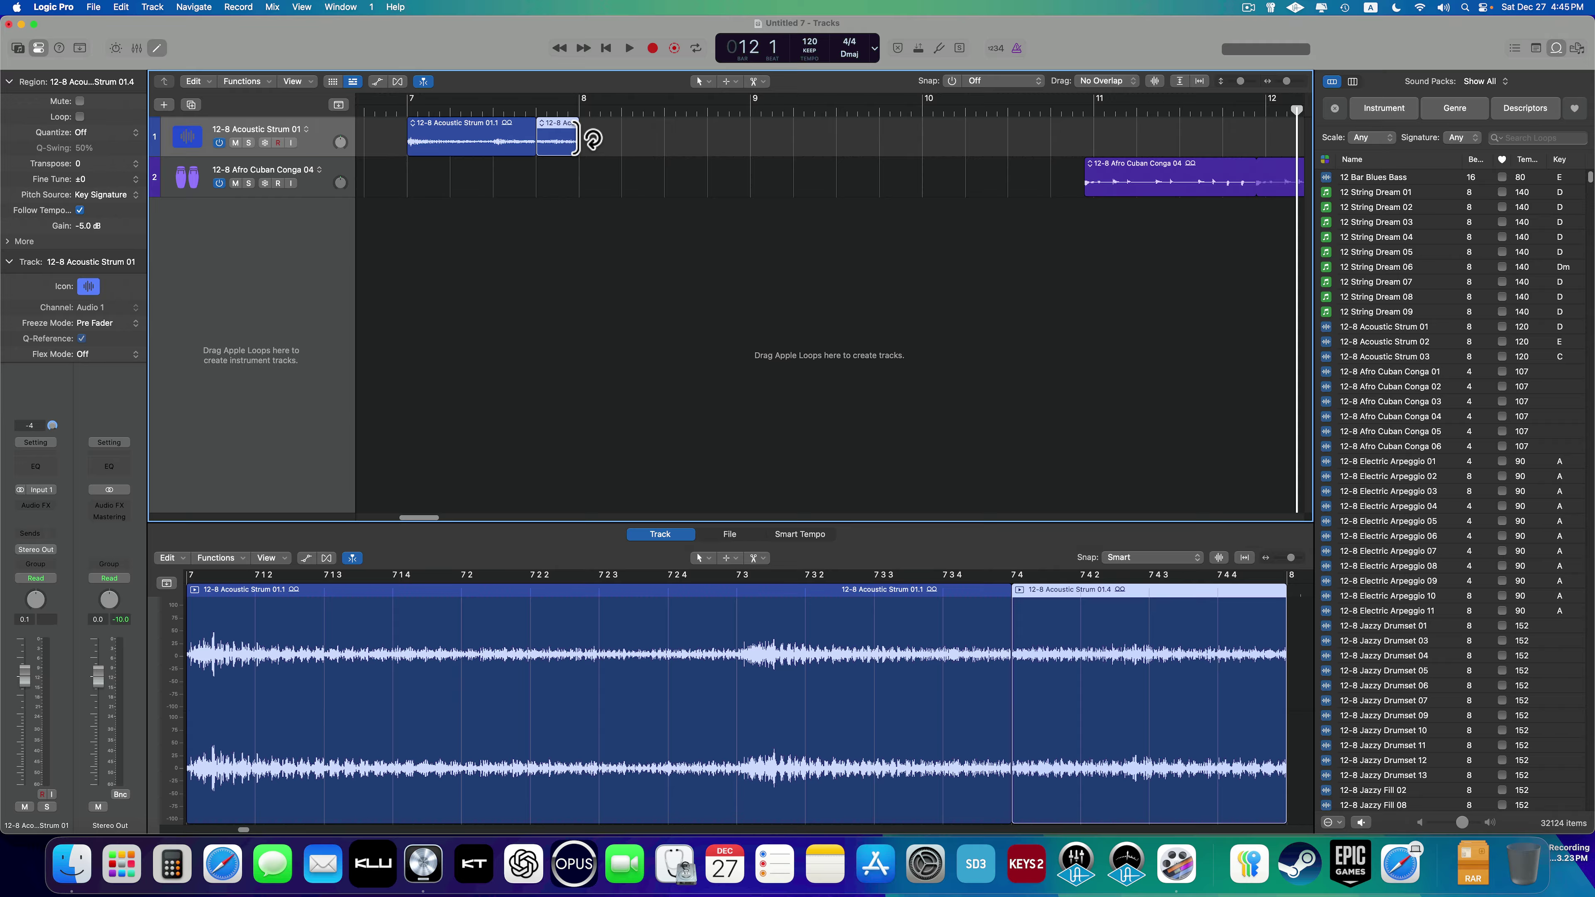
drag(592, 139, 857, 162)
mouse_move(899, 165)
mouse_down()
mouse_move(932, 164)
mouse_move(920, 170)
mouse_up()
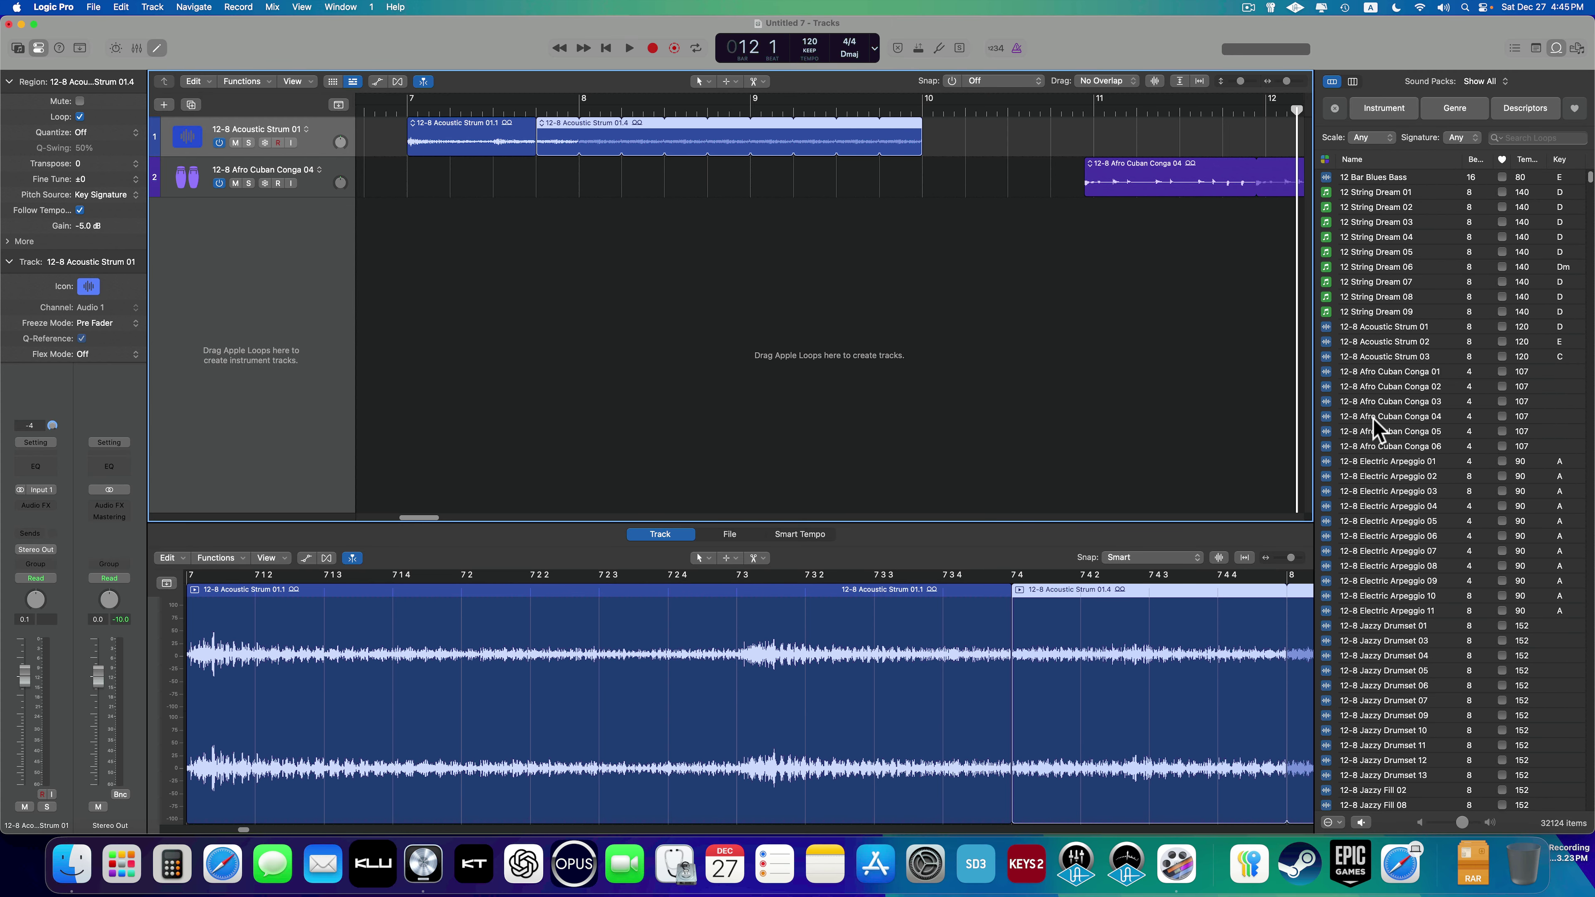
- Place the 12-8 Afro Cuban Conga 01 loop on a new track at bar 9 and audition it soloed
drag(1389, 371, 790, 286)
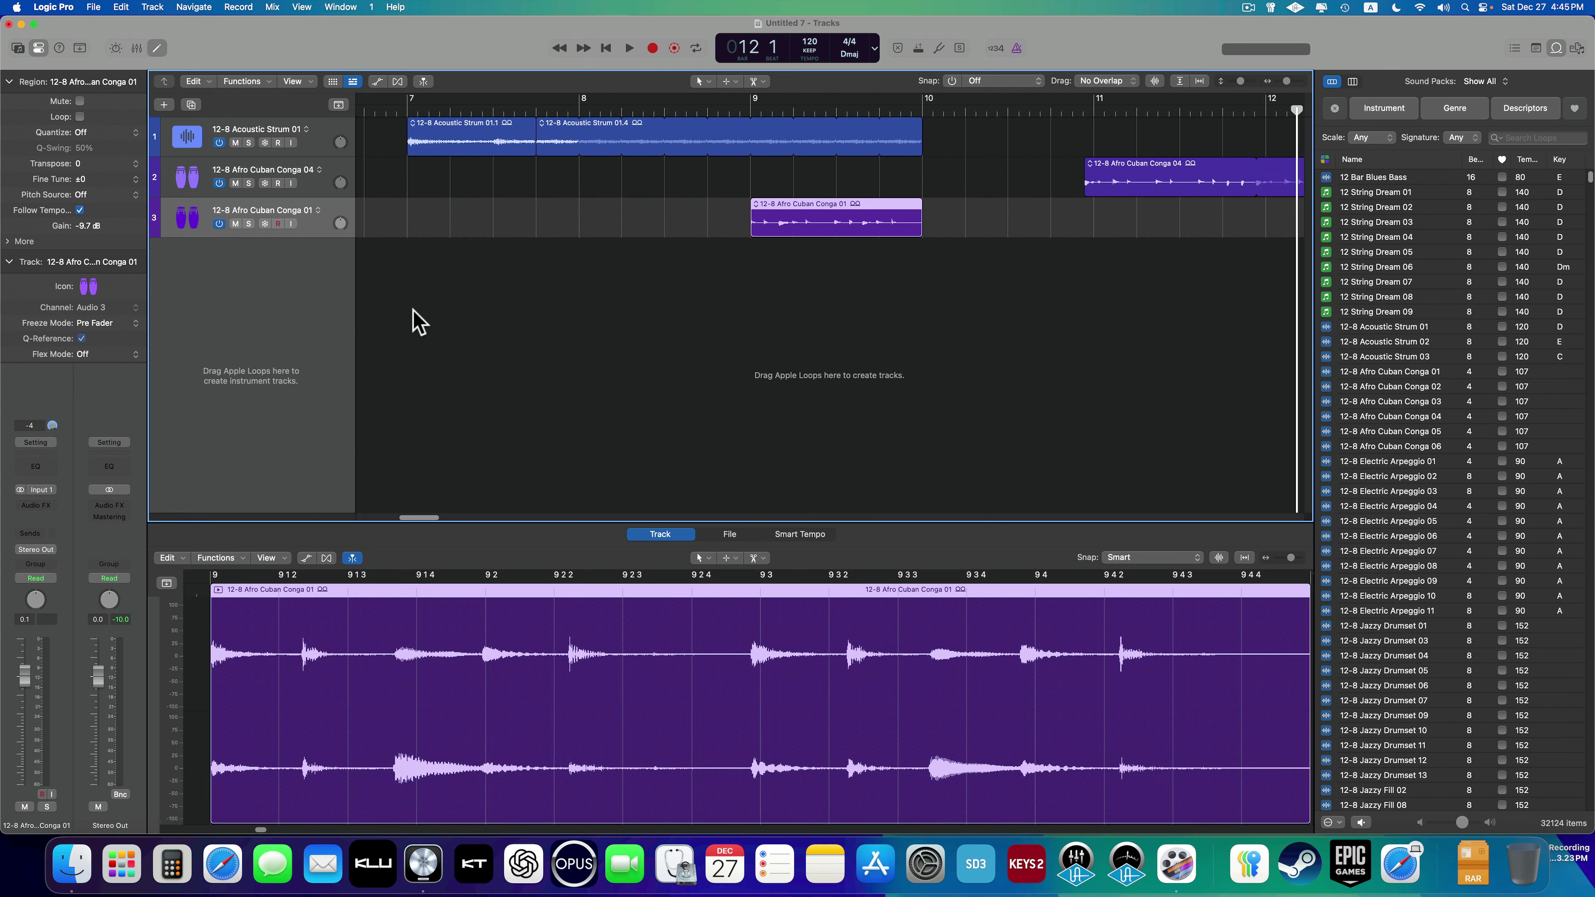
click(248, 223)
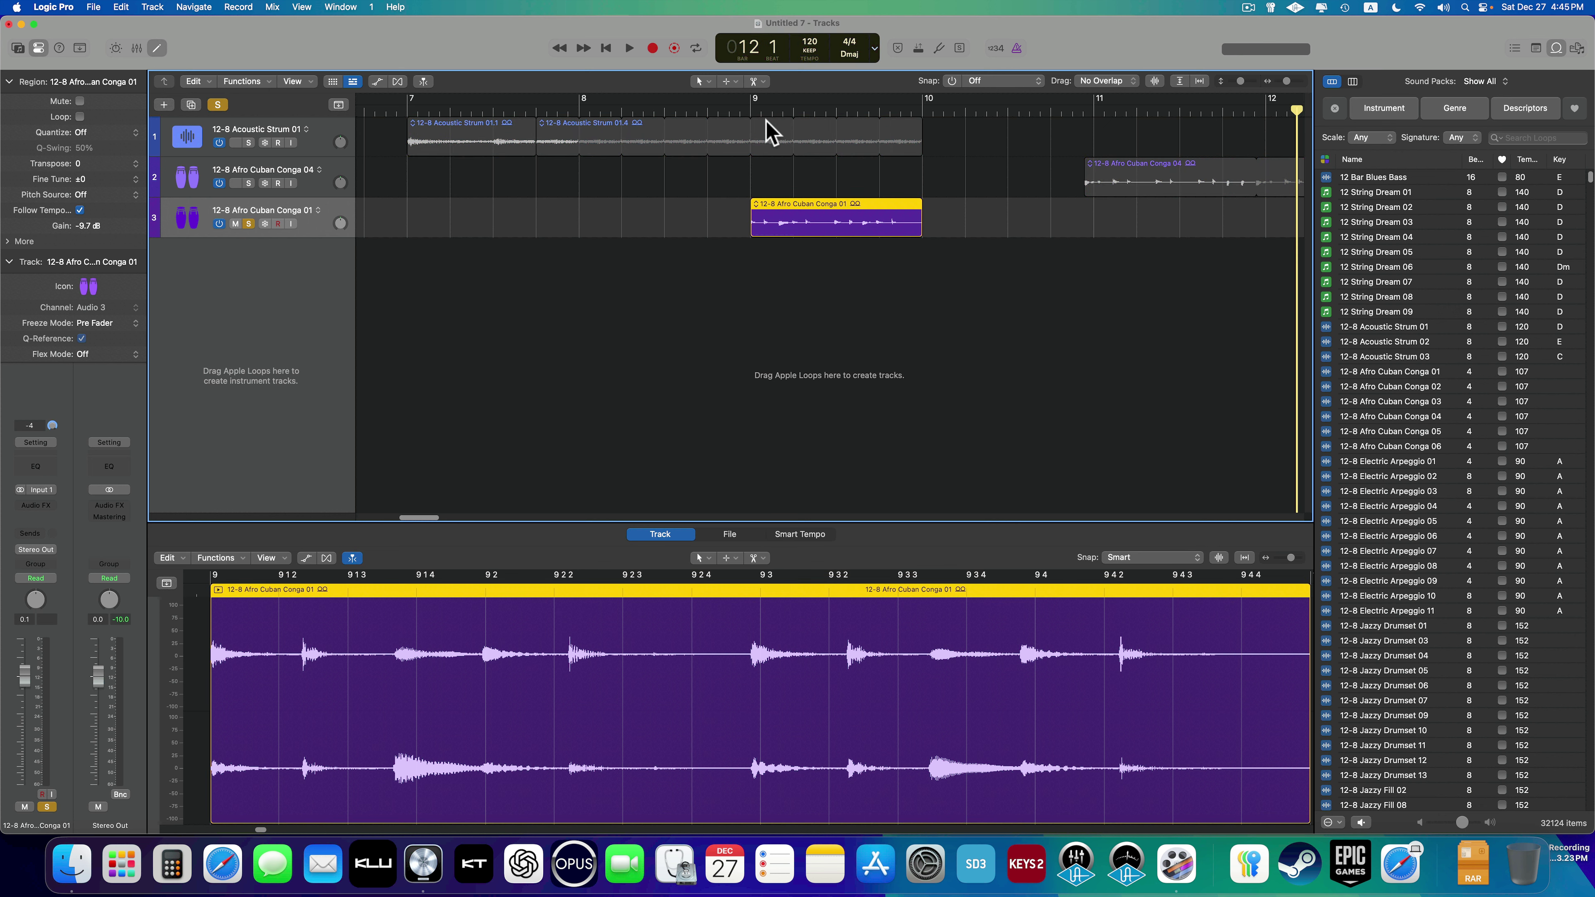
click(752, 106)
key(space)
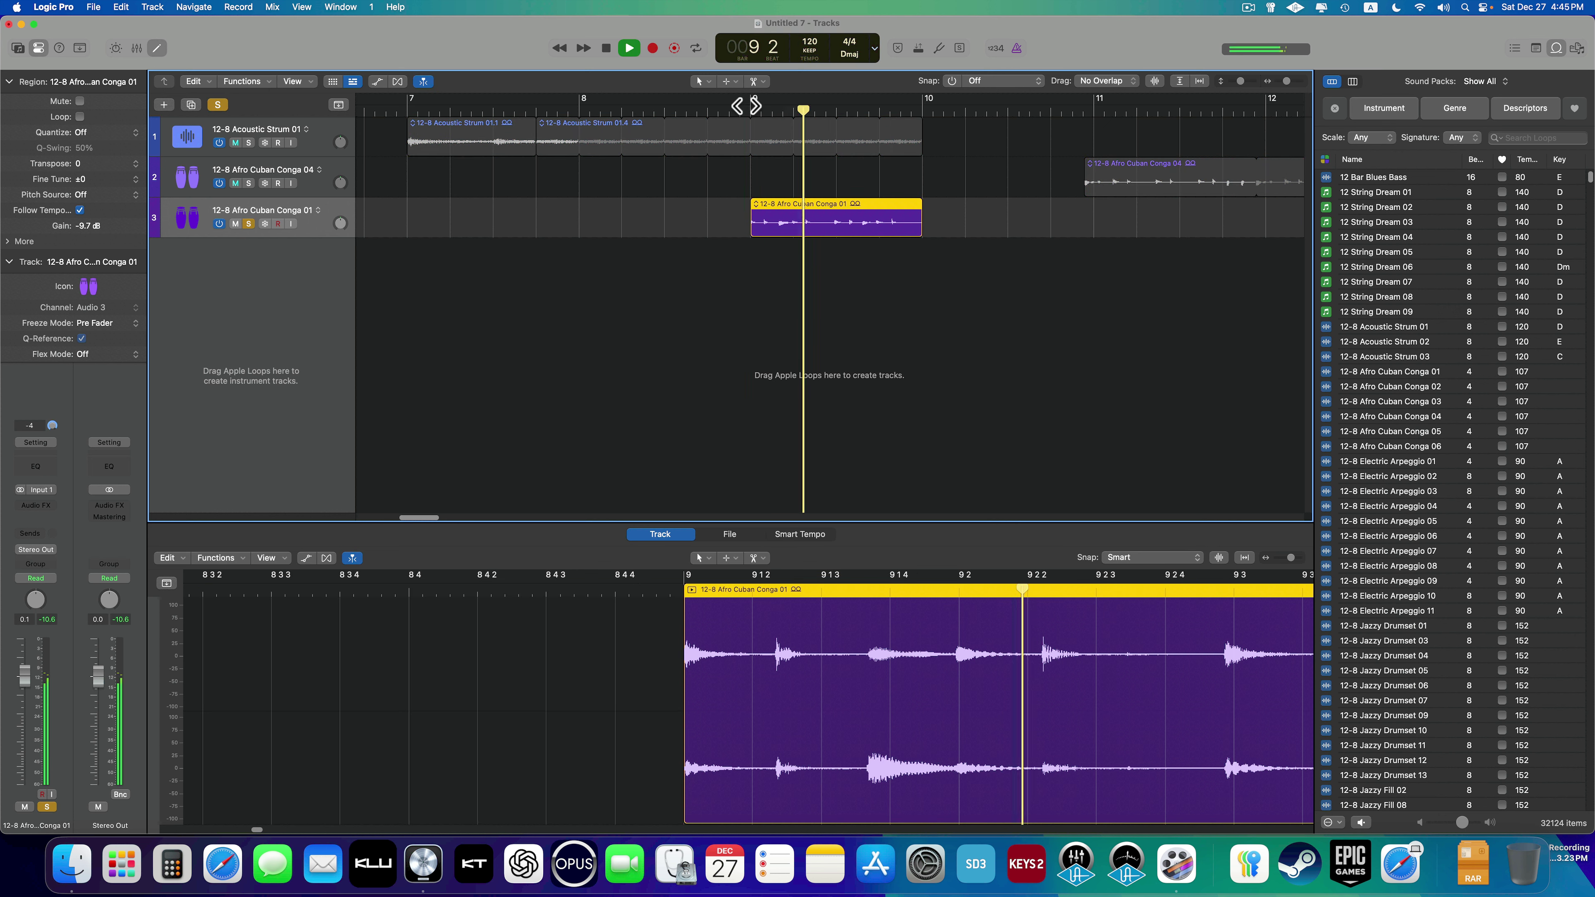
key(space)
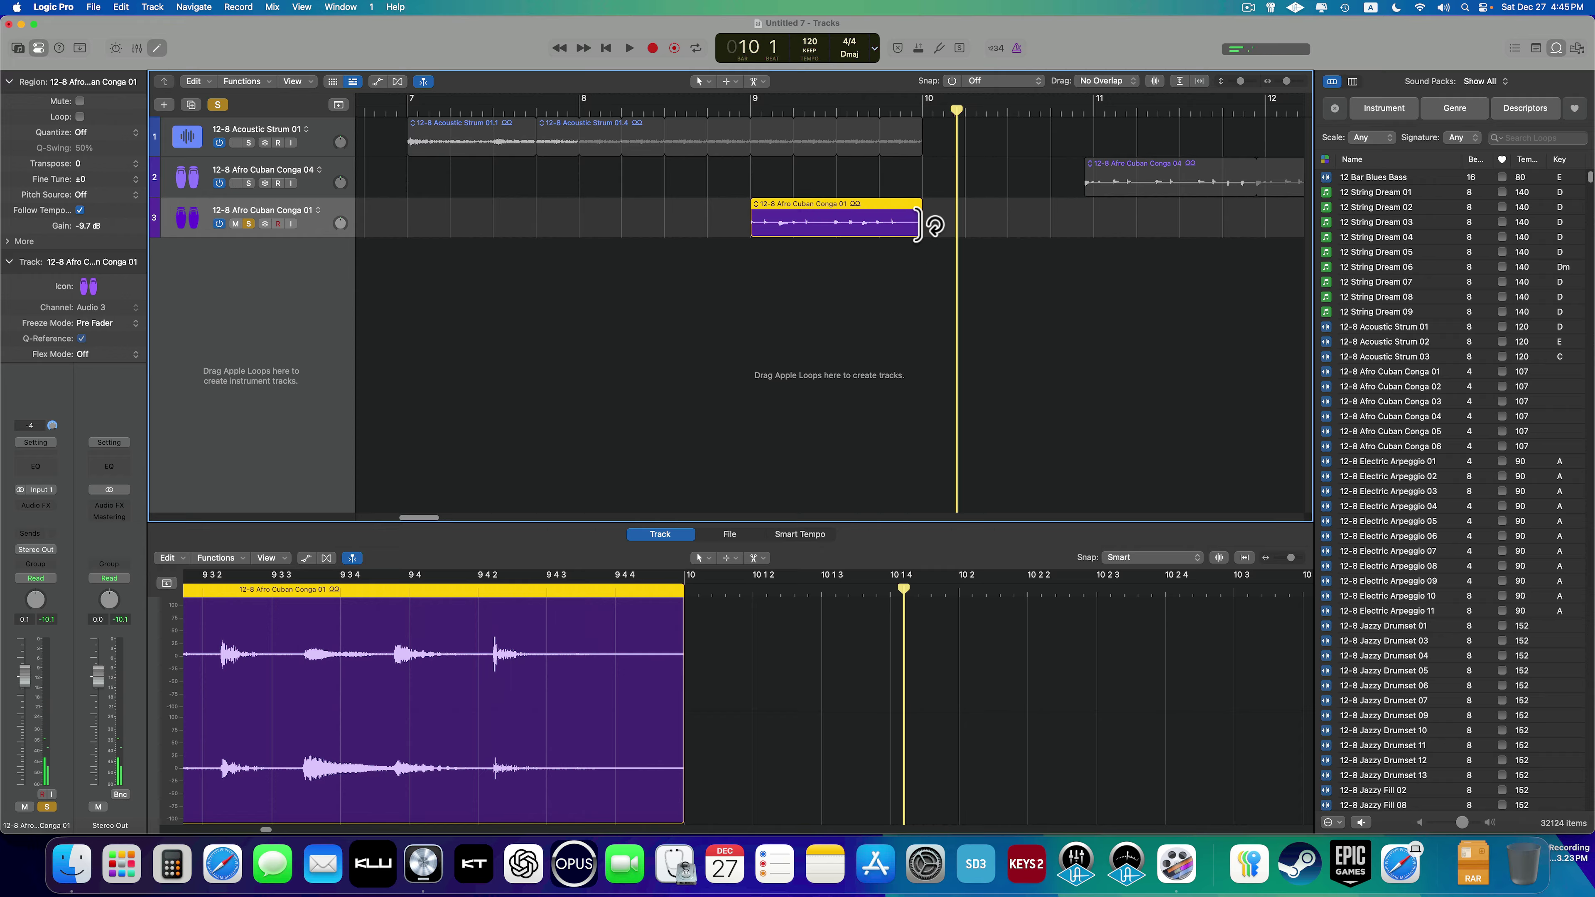
- Loop the 12-8 Afro Cuban Conga 01 region until past bar 14 and play it back from bar 9
drag(929, 210, 1410, 207)
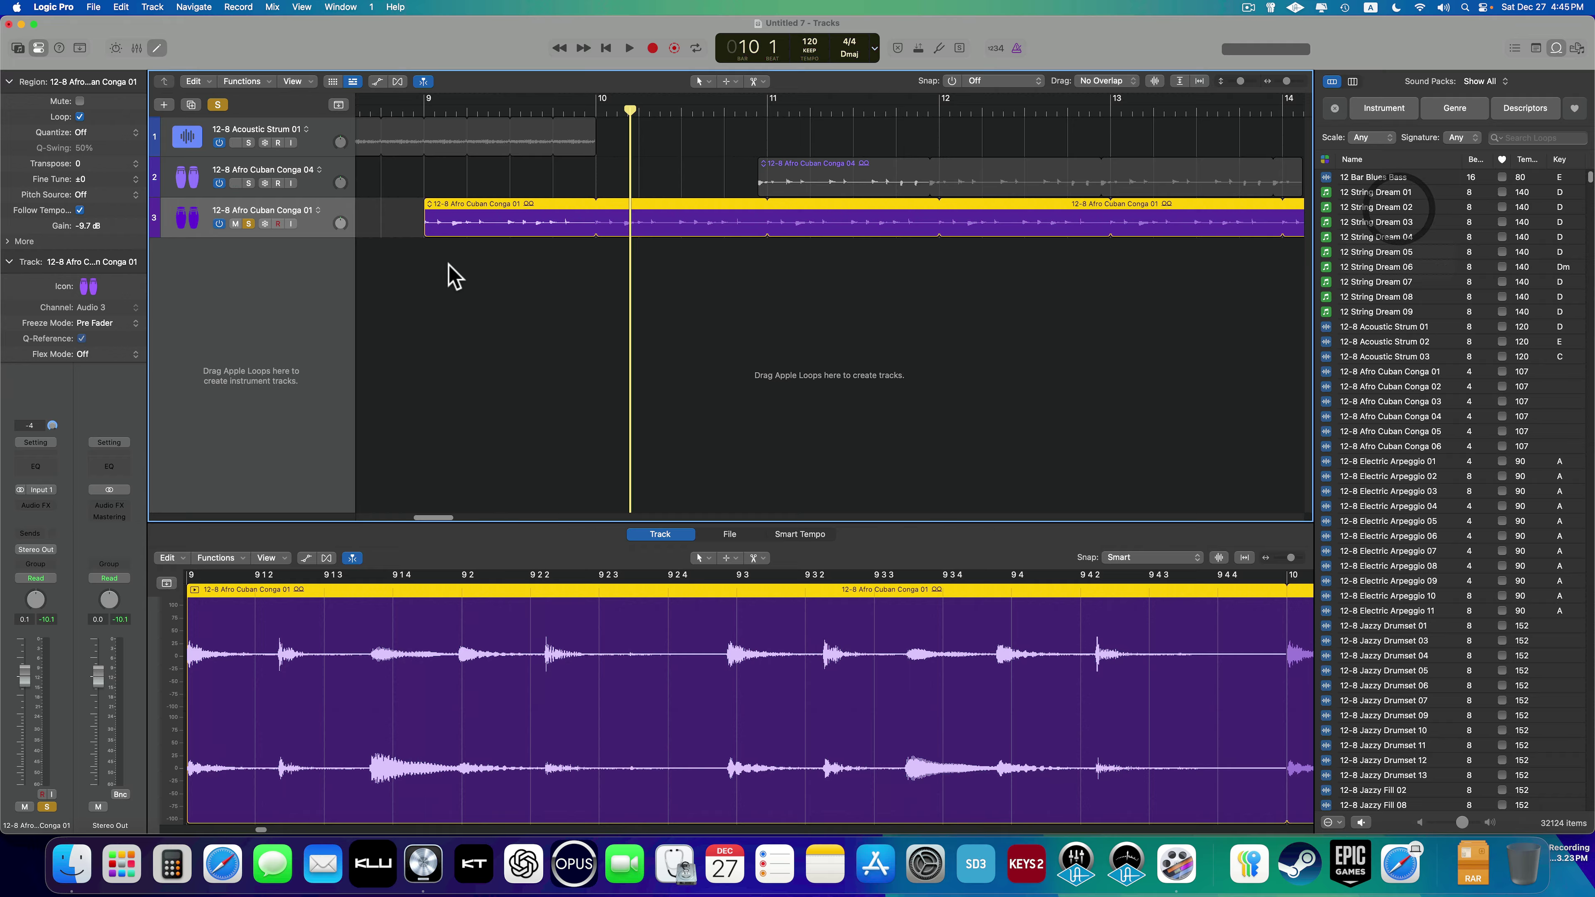
click(420, 108)
key(space)
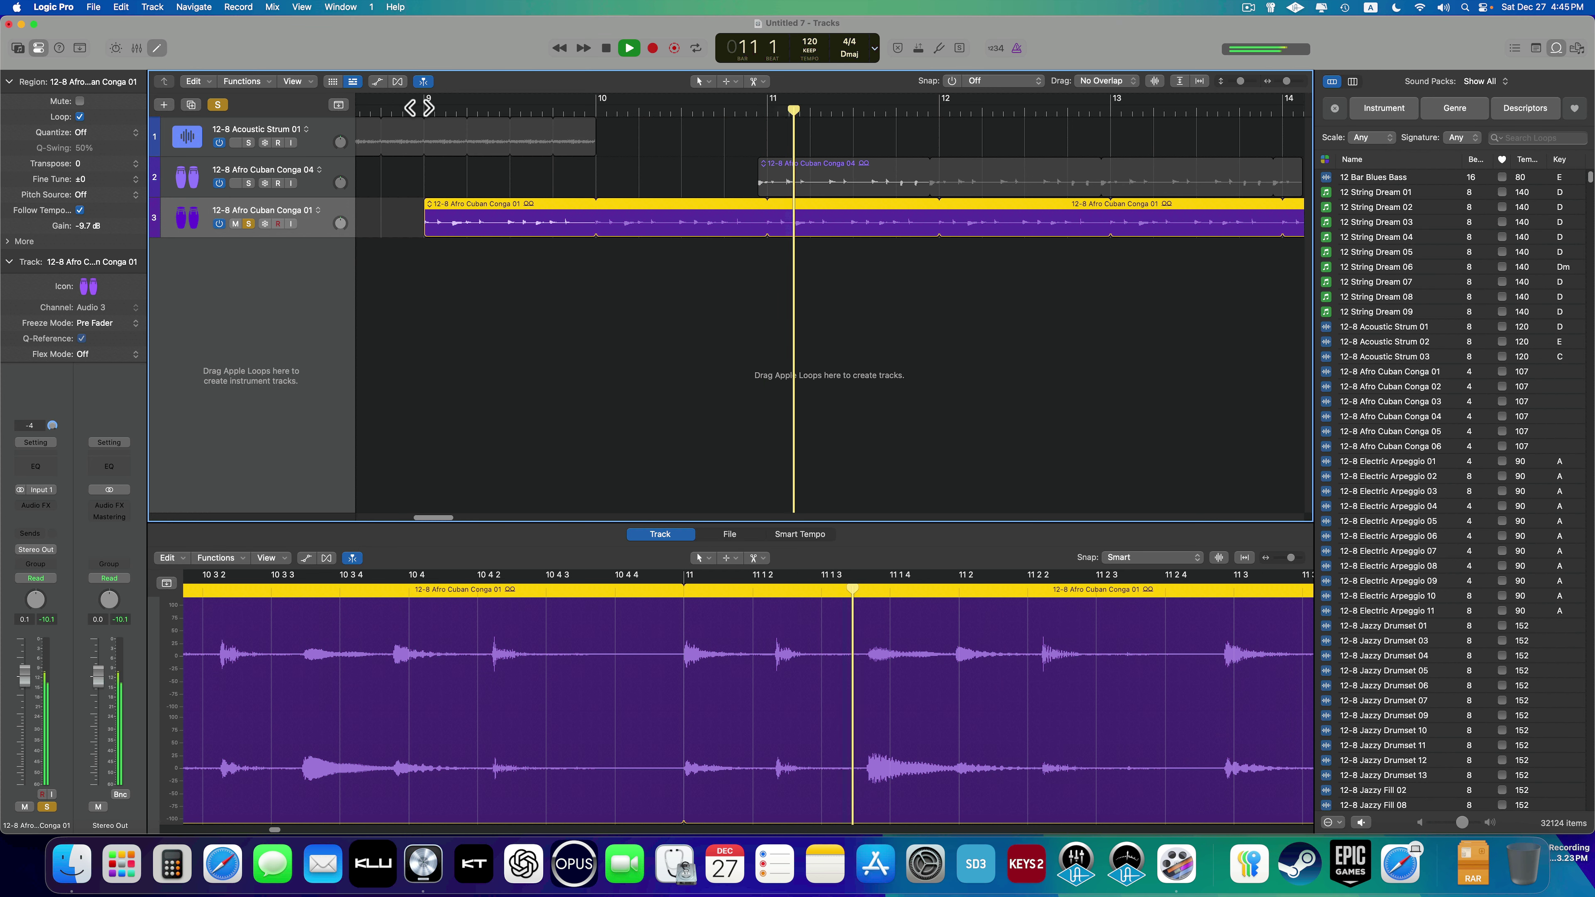
key(space)
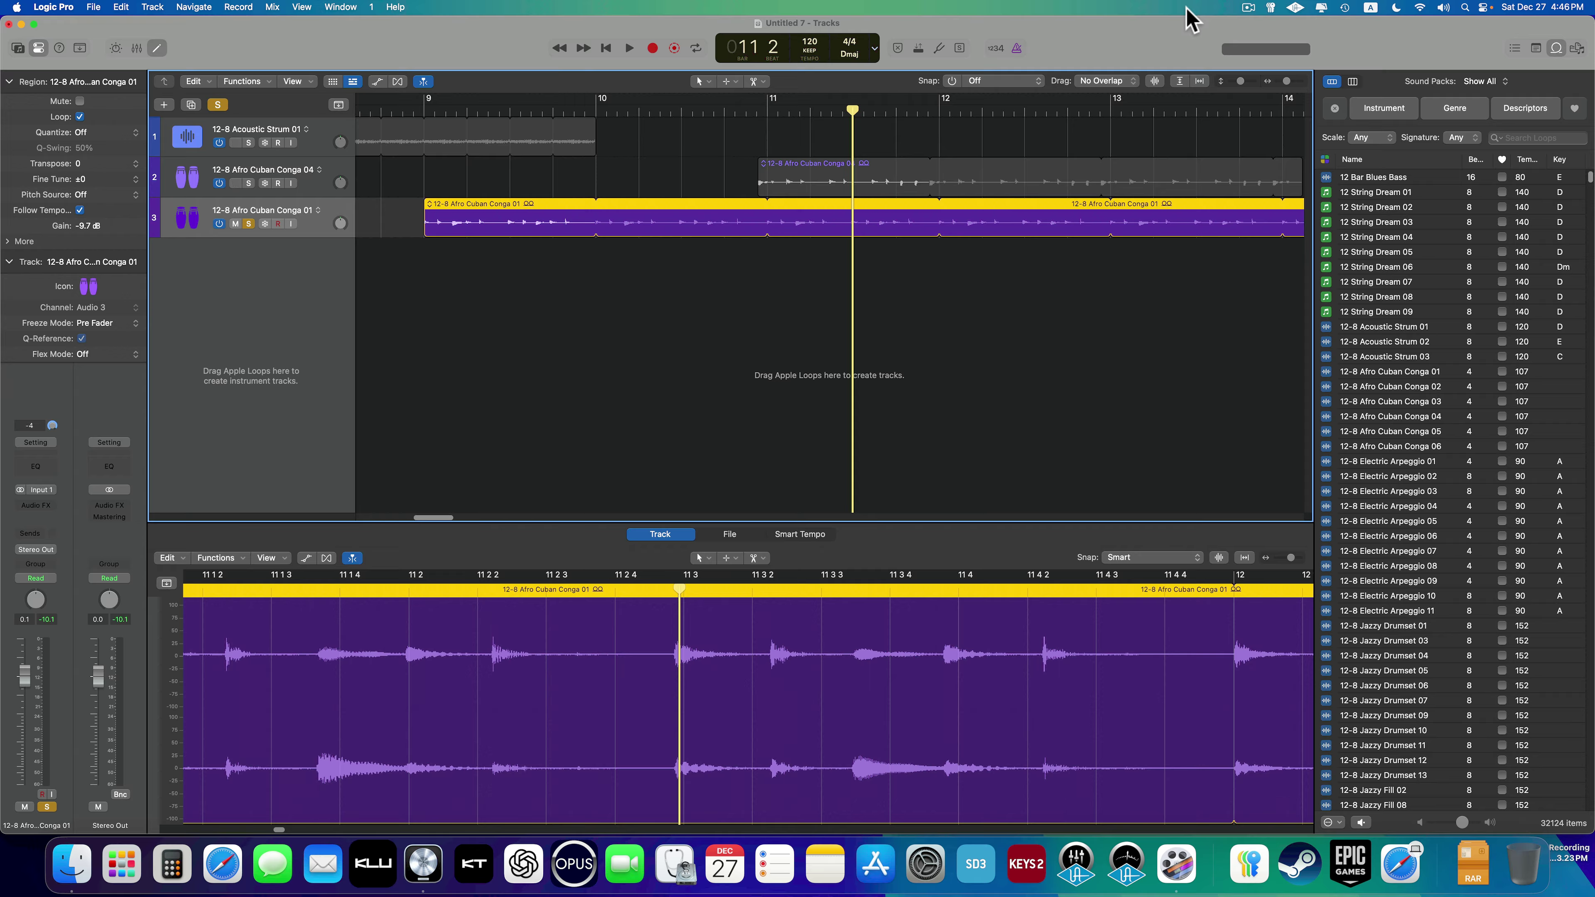
key(alt+shift)
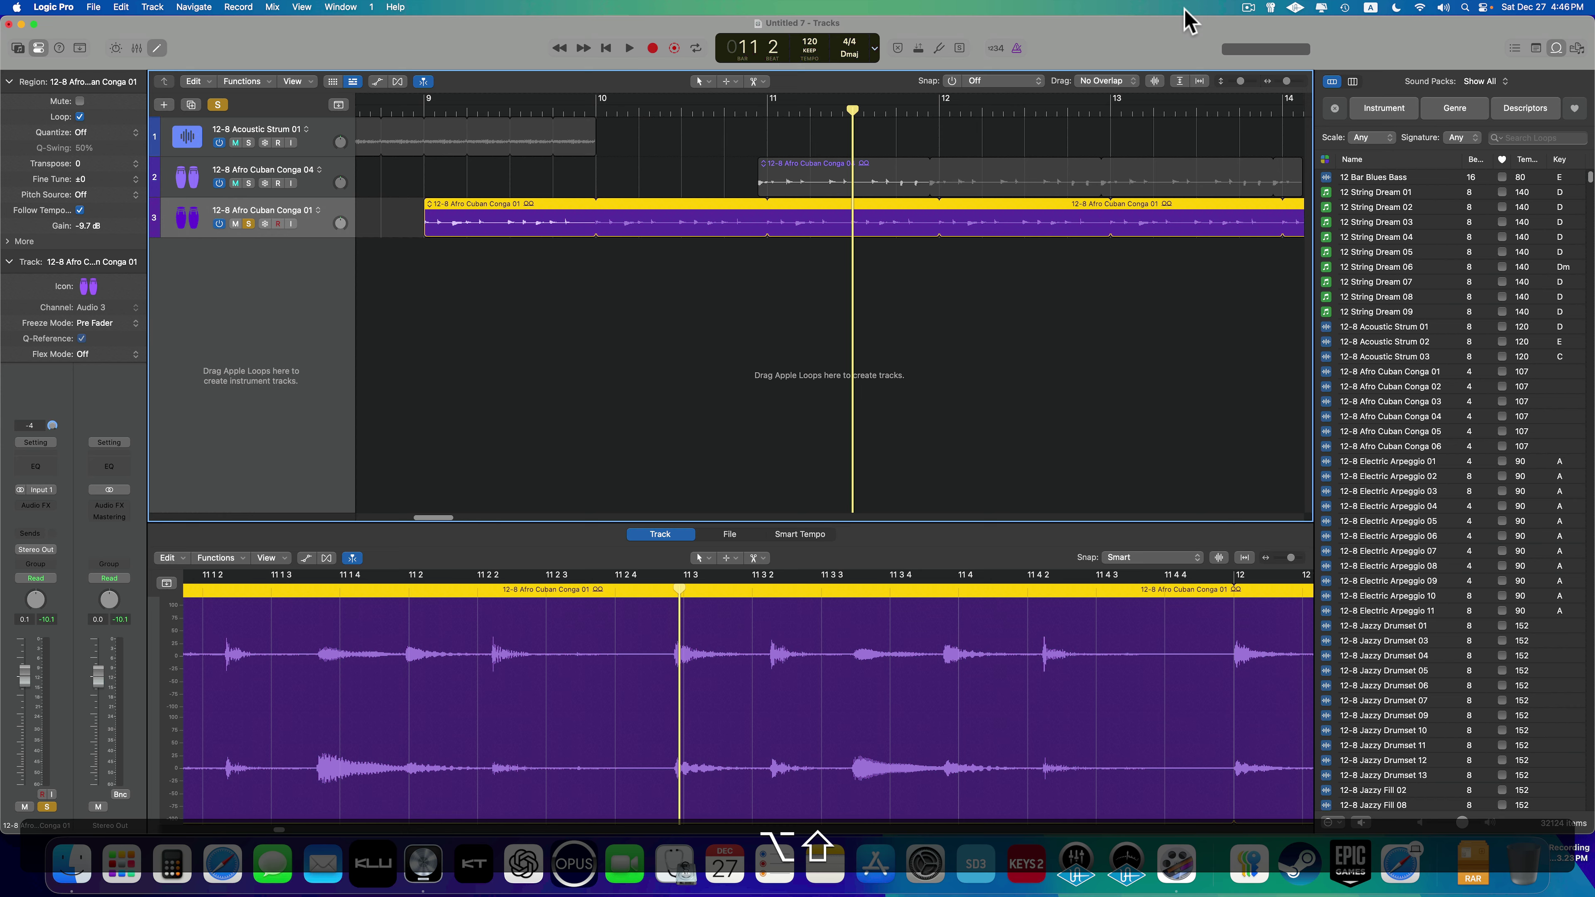